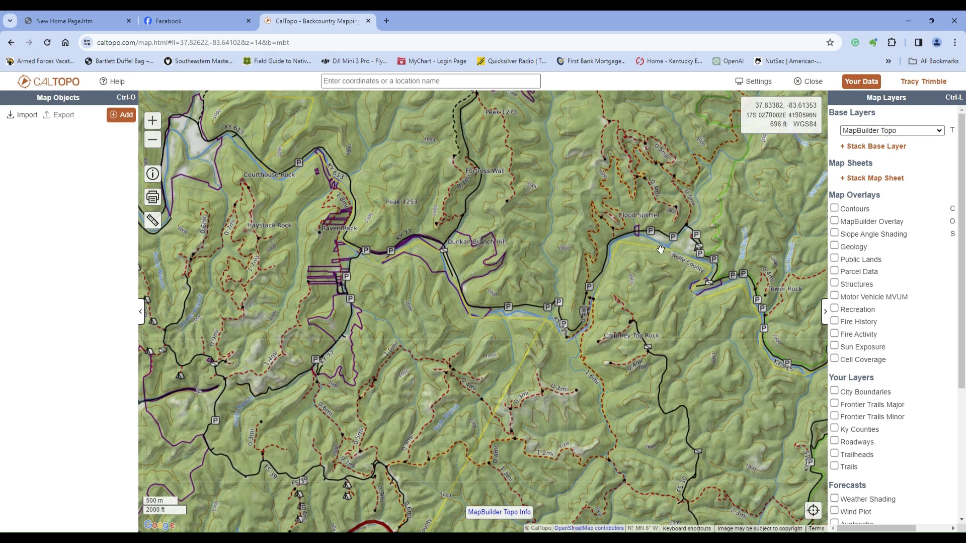
# - Examine the terrain and trails on the topo map from Cloud Splitter east to the trail junction near Copperas Creek
pyautogui.scroll(-1, 485, 297)
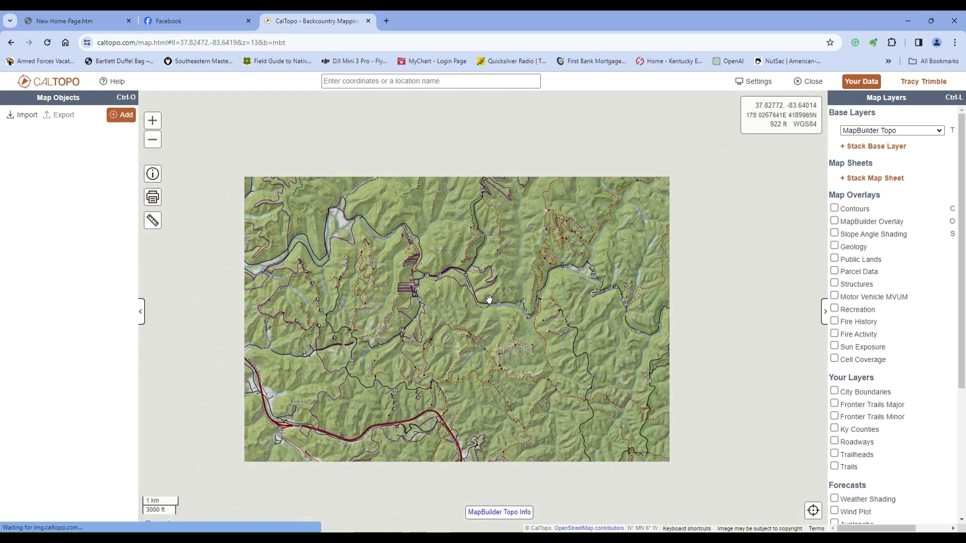
pyautogui.moveTo(497, 286); pyautogui.dragTo(436, 264)
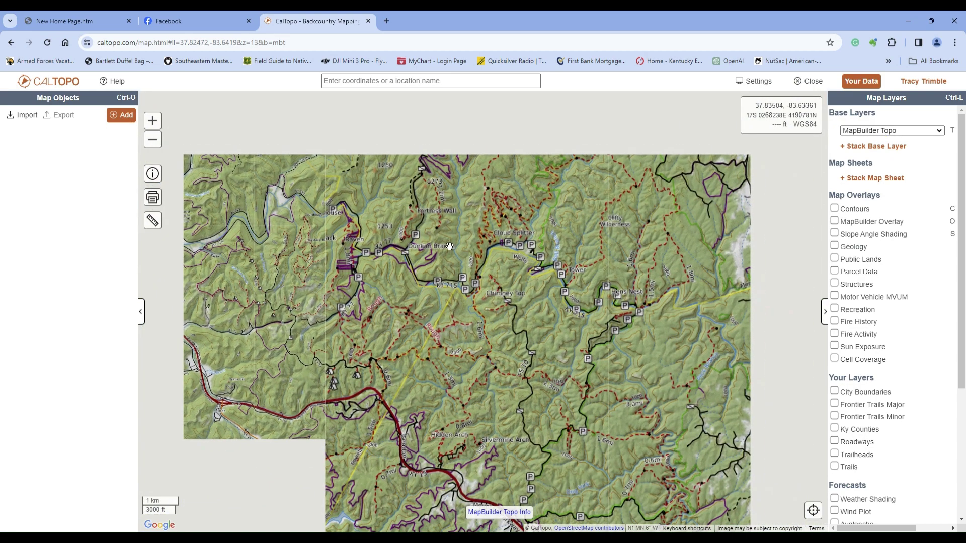
pyautogui.doubleClick(495, 241)
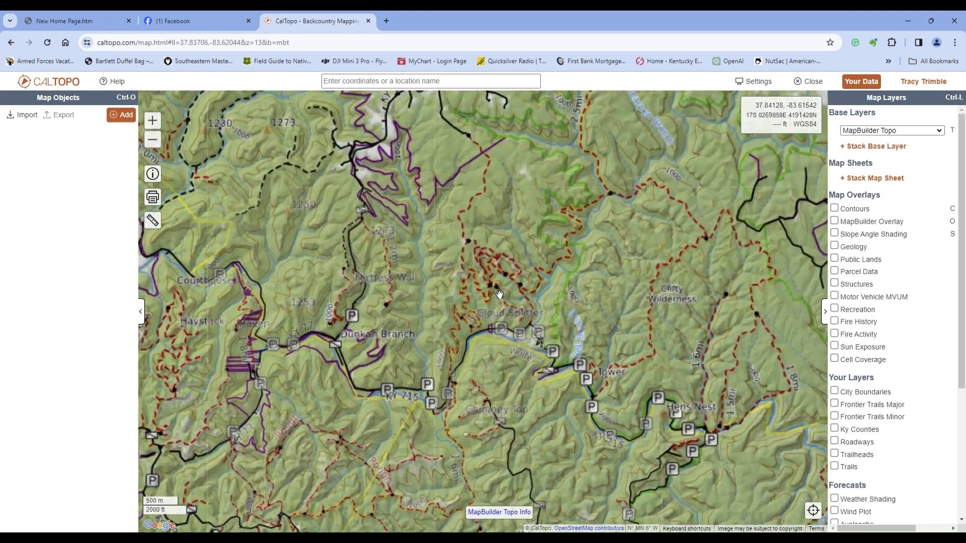
pyautogui.scroll(1, 500, 295)
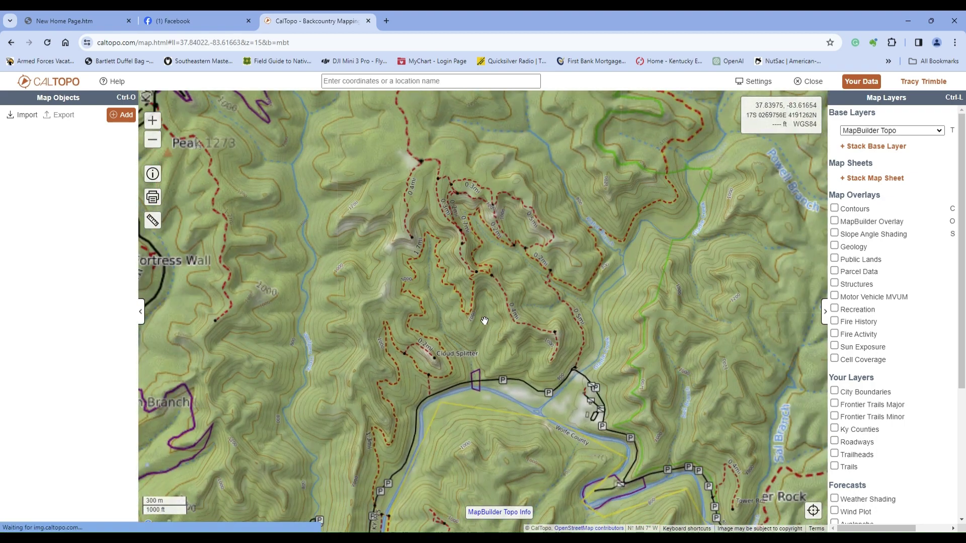
pyautogui.moveTo(525, 318); pyautogui.dragTo(342, 321)
pyautogui.scroll(-1, 397, 312)
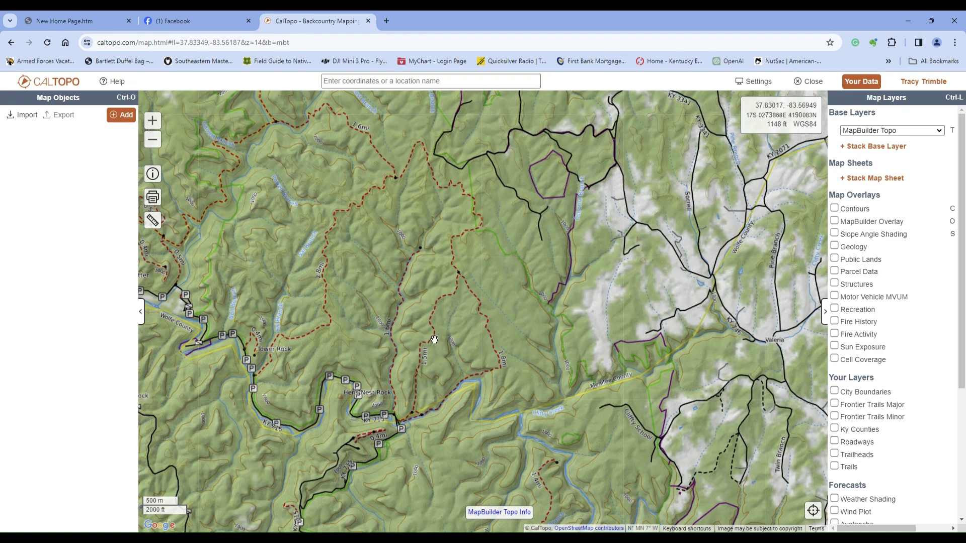
pyautogui.moveTo(435, 347); pyautogui.dragTo(469, 358)
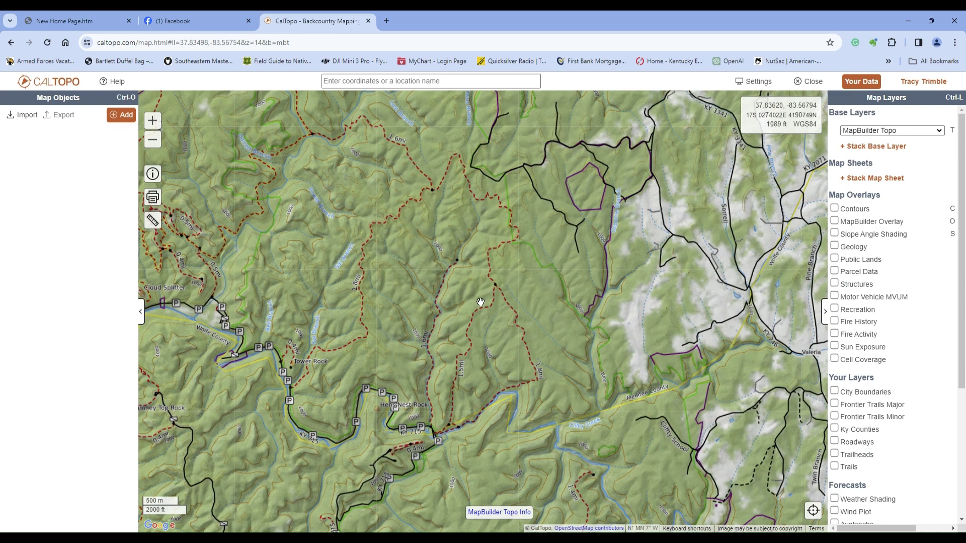
pyautogui.scroll(3, 465, 311)
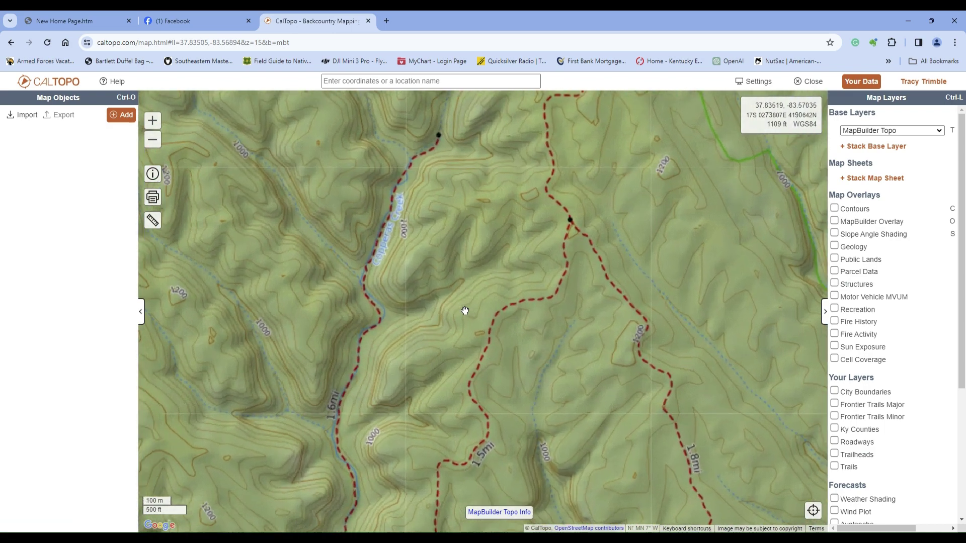
pyautogui.scroll(1, 465, 311)
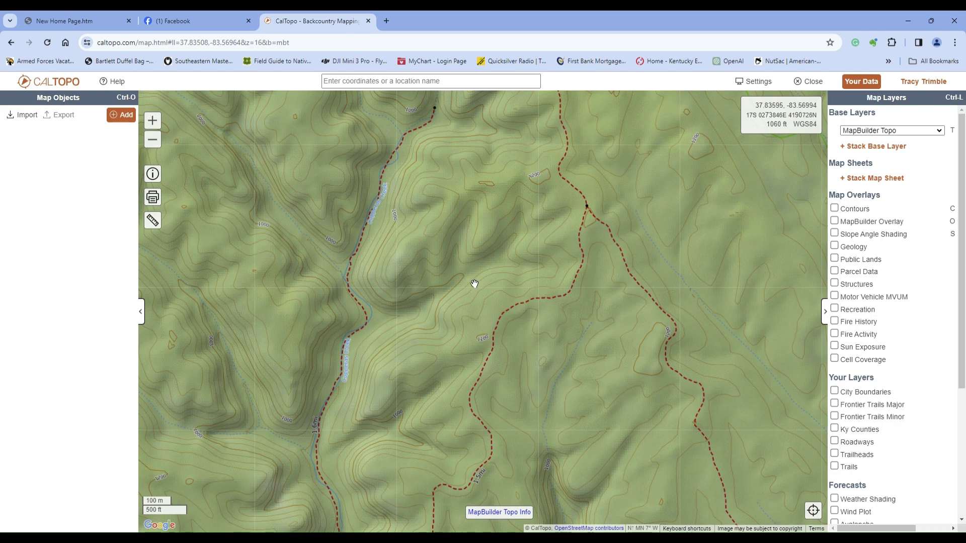
pyautogui.moveTo(461, 229); pyautogui.dragTo(408, 405)
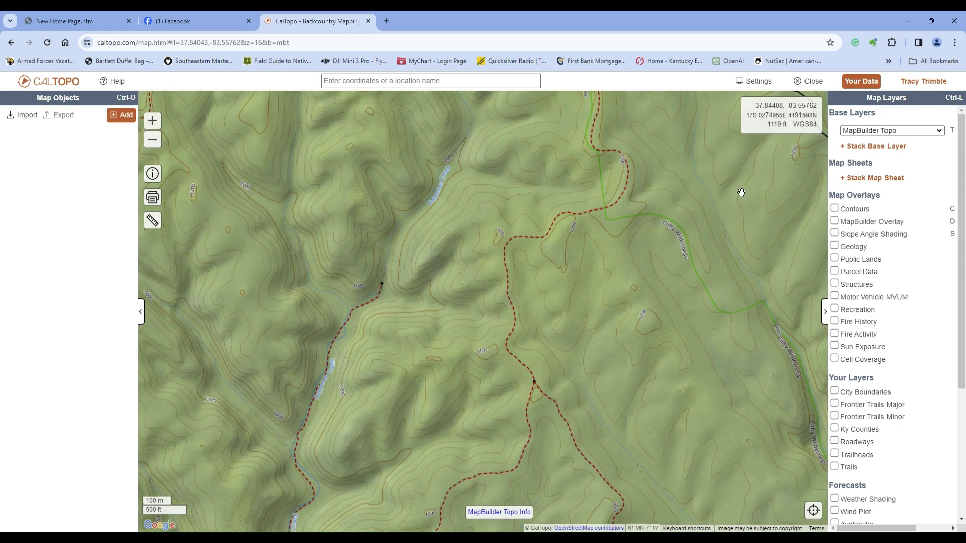
# - Stack the LiDAR layer over the MapBuilder Topo base map at 100% opacity
pyautogui.click(862, 148)
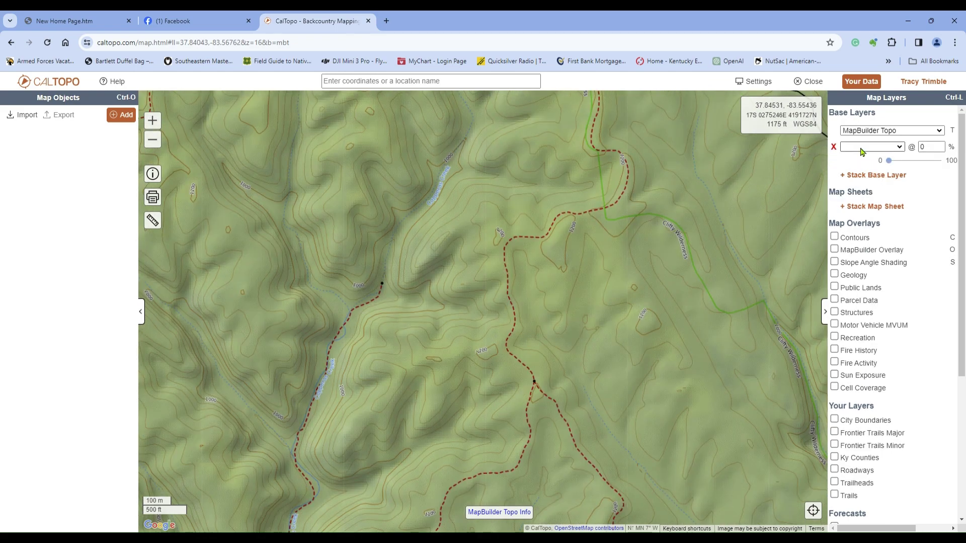
pyautogui.click(872, 149)
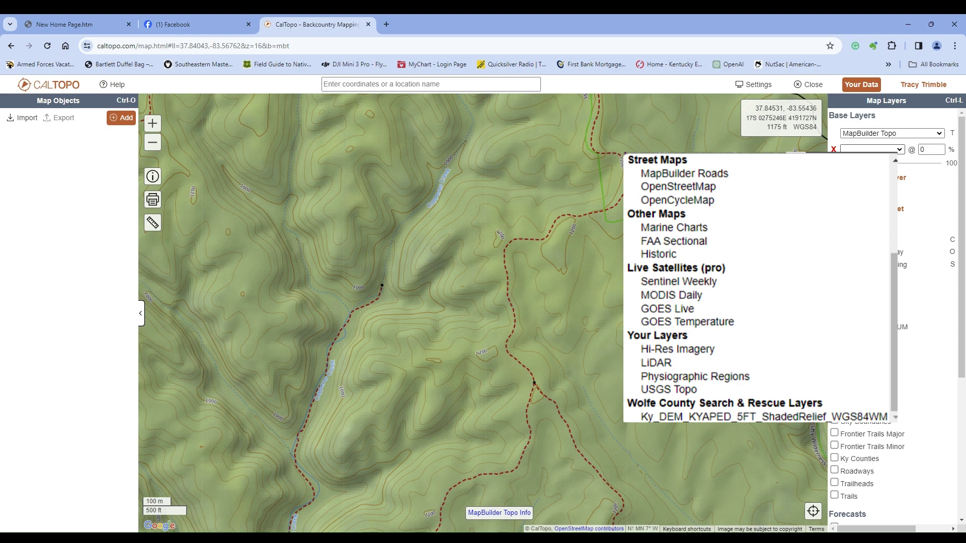
pyautogui.click(656, 363)
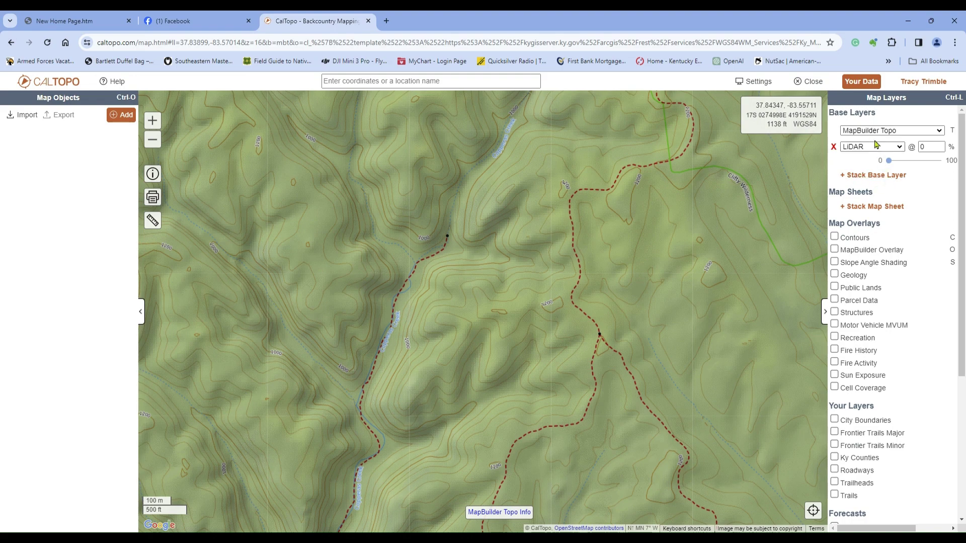
pyautogui.moveTo(888, 161); pyautogui.dragTo(939, 162)
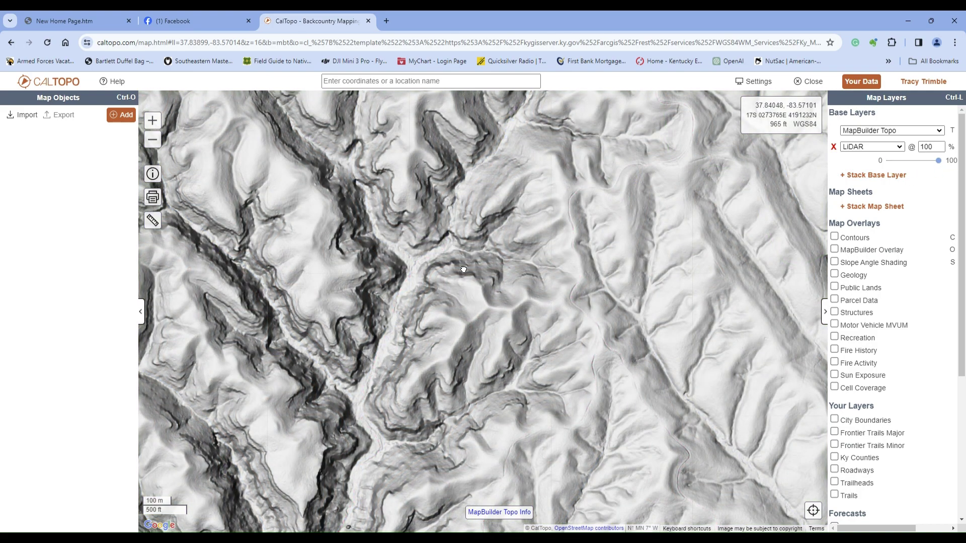
# - Examine the LiDAR relief of the cliff lines and drainages along Copperas Creek and the ridges to its southeast
pyautogui.moveTo(458, 262); pyautogui.dragTo(499, 276)
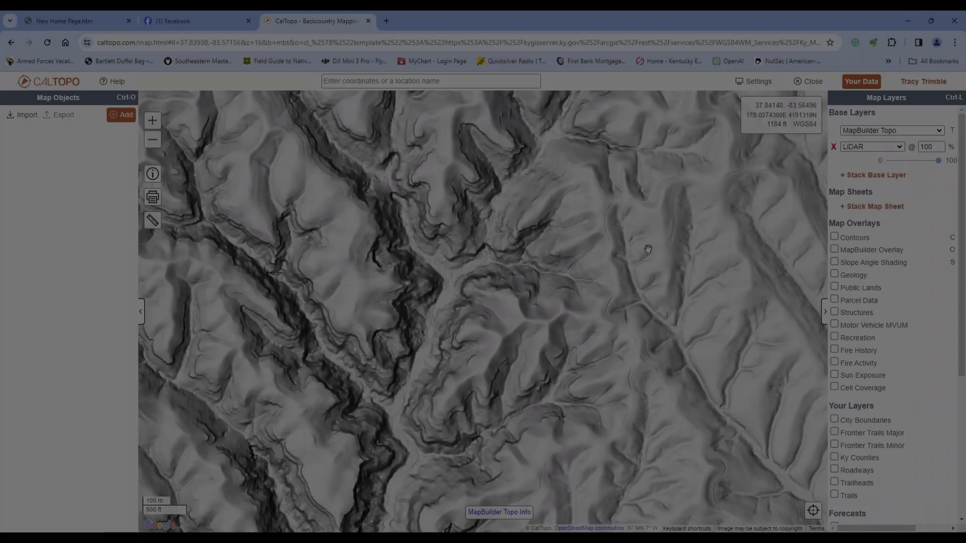
pyautogui.scroll(2, 498, 314)
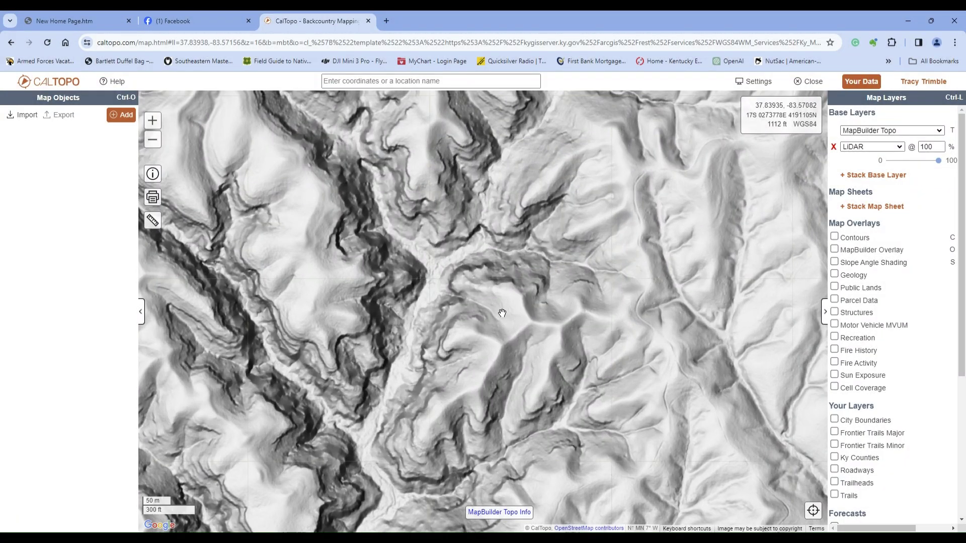
pyautogui.moveTo(478, 328); pyautogui.dragTo(476, 279)
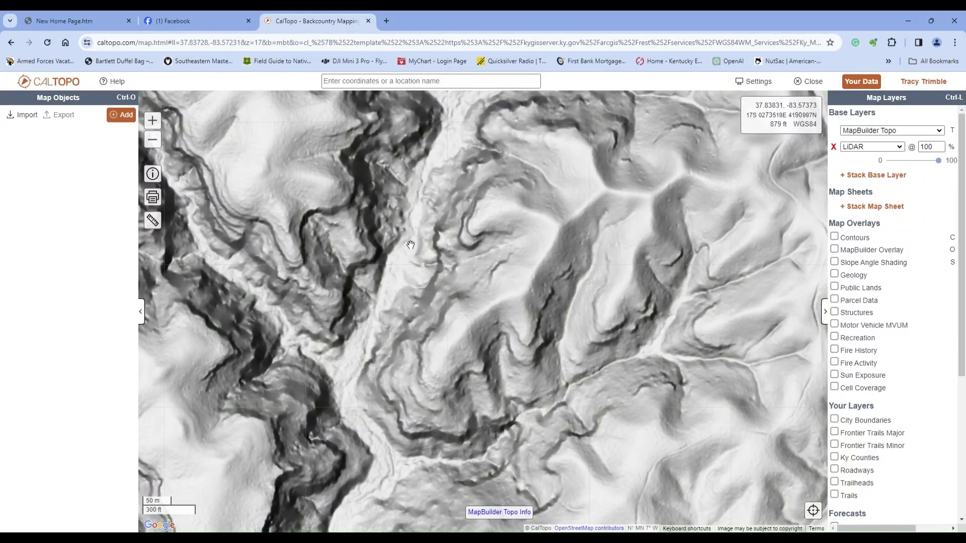
pyautogui.scroll(-2, 431, 227)
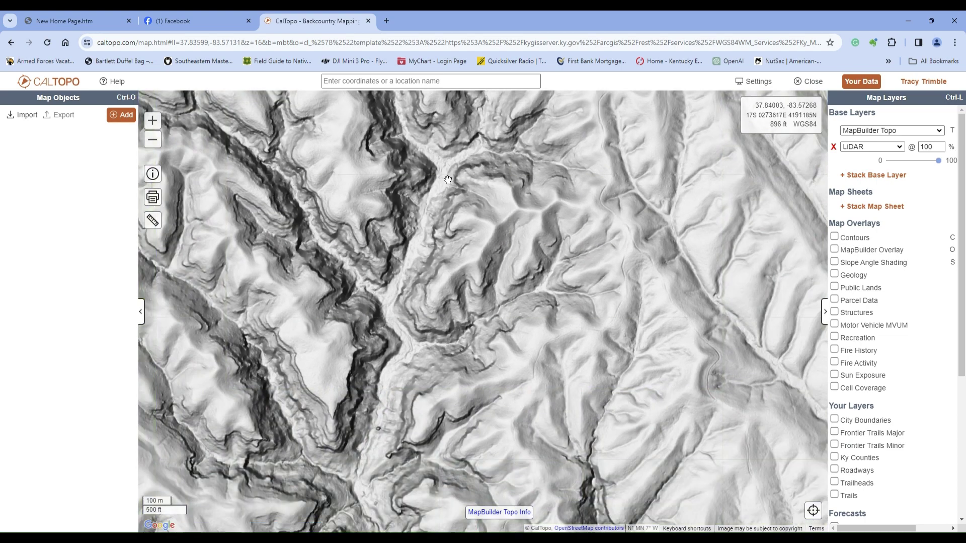
pyautogui.moveTo(434, 237); pyautogui.dragTo(436, 247)
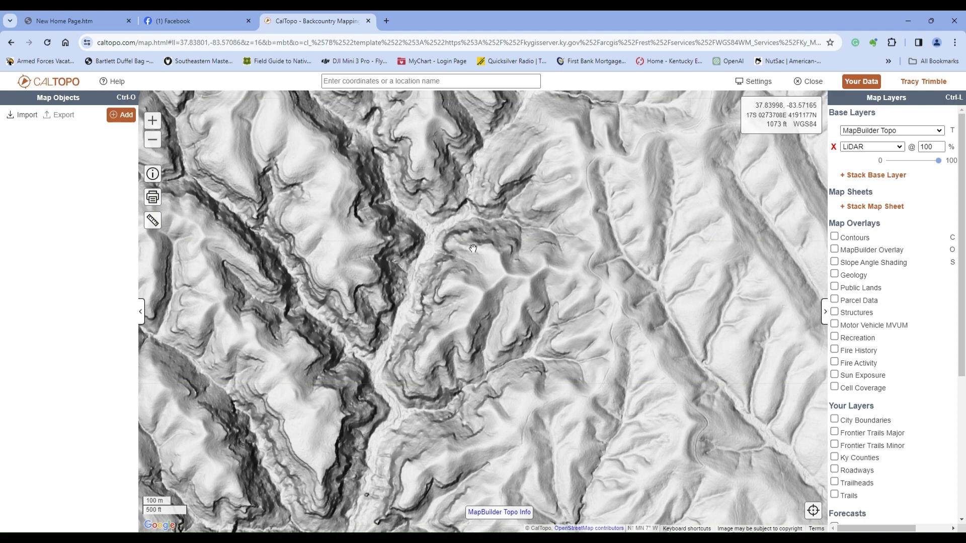
pyautogui.moveTo(476, 249); pyautogui.dragTo(466, 226)
pyautogui.moveTo(495, 332); pyautogui.dragTo(440, 278)
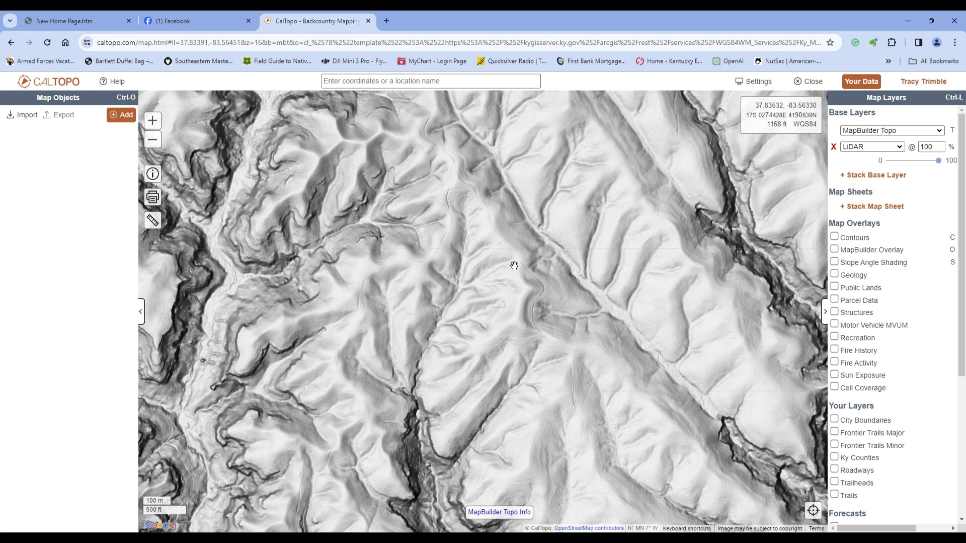
pyautogui.press('Right')
pyautogui.press('Right')
pyautogui.press('Down')
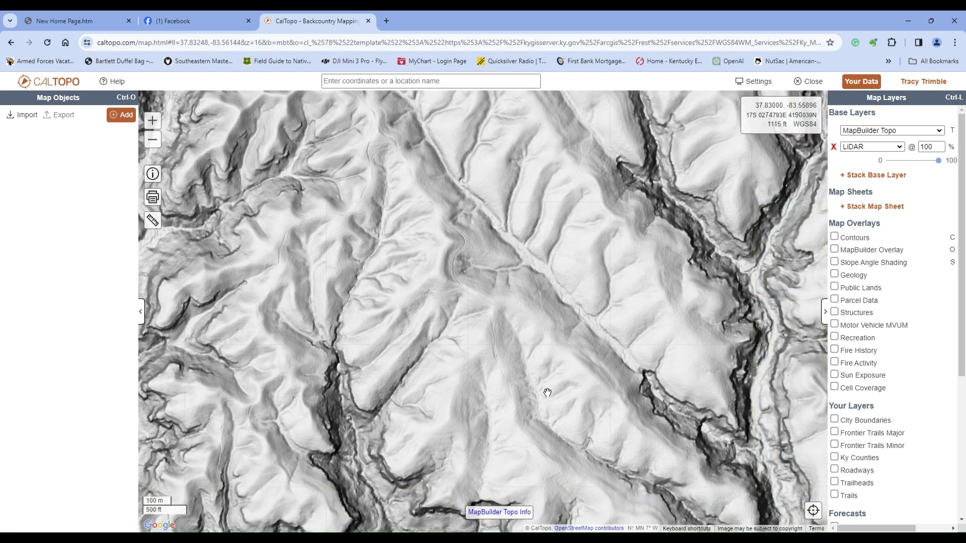
pyautogui.scroll(-1, 543, 390)
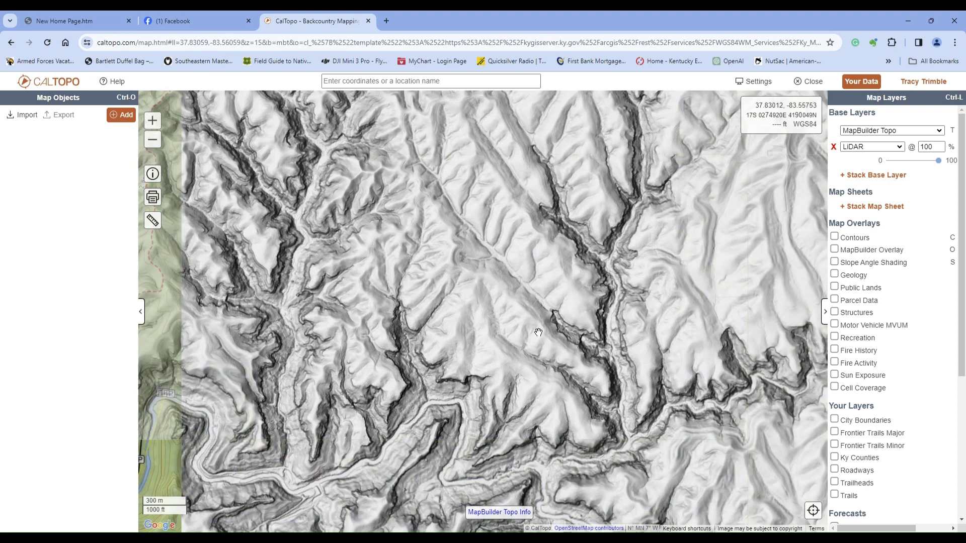
# - Set the LiDAR opacity to 0% to check the trail junction on the topo map, and restore it to 100%
pyautogui.click(889, 161)
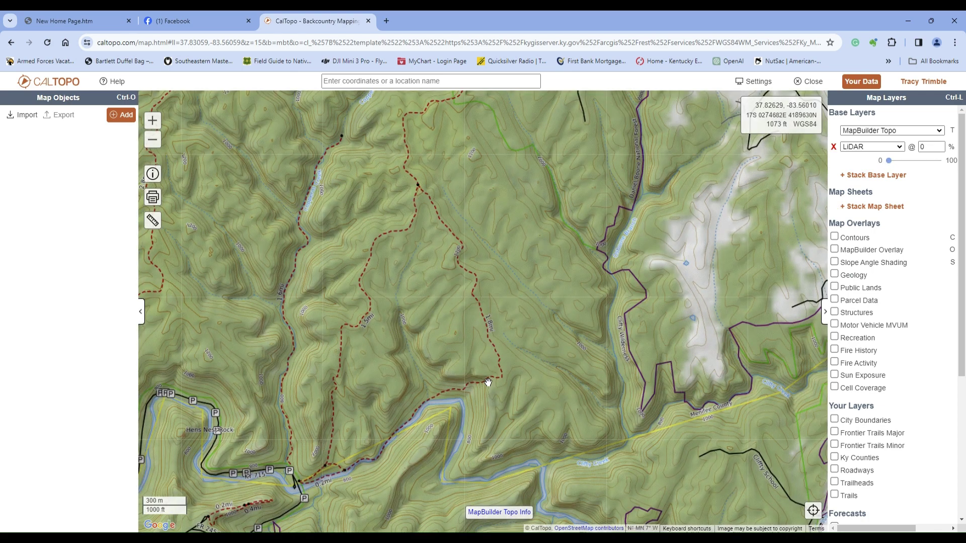
pyautogui.moveTo(449, 246); pyautogui.dragTo(505, 284)
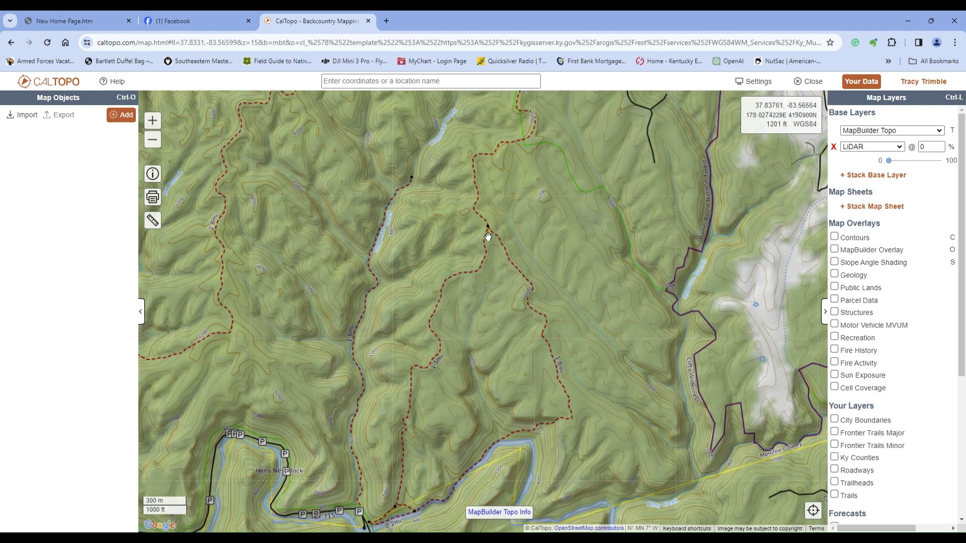
pyautogui.moveTo(499, 221); pyautogui.dragTo(502, 231)
pyautogui.scroll(4, 502, 231)
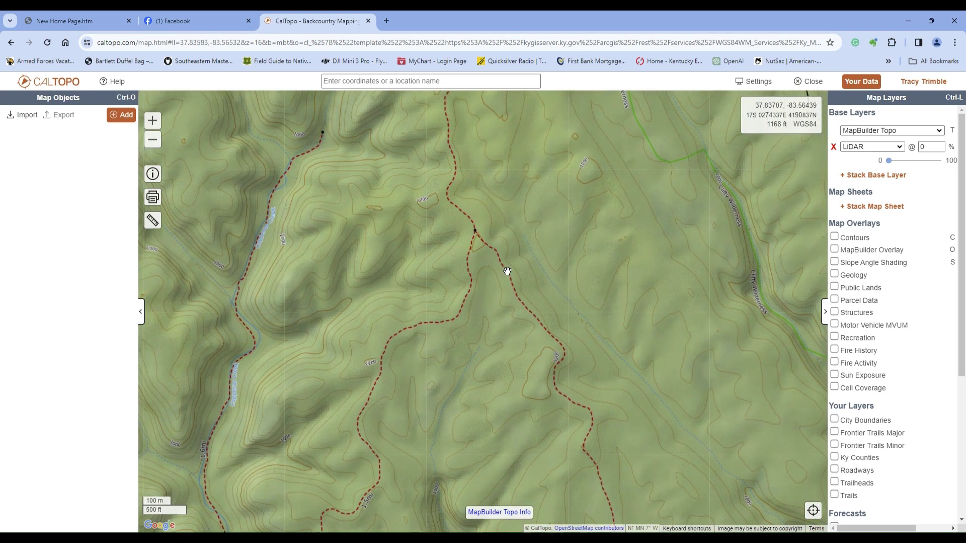
pyautogui.scroll(-2, 507, 272)
pyautogui.moveTo(417, 279); pyautogui.dragTo(473, 282)
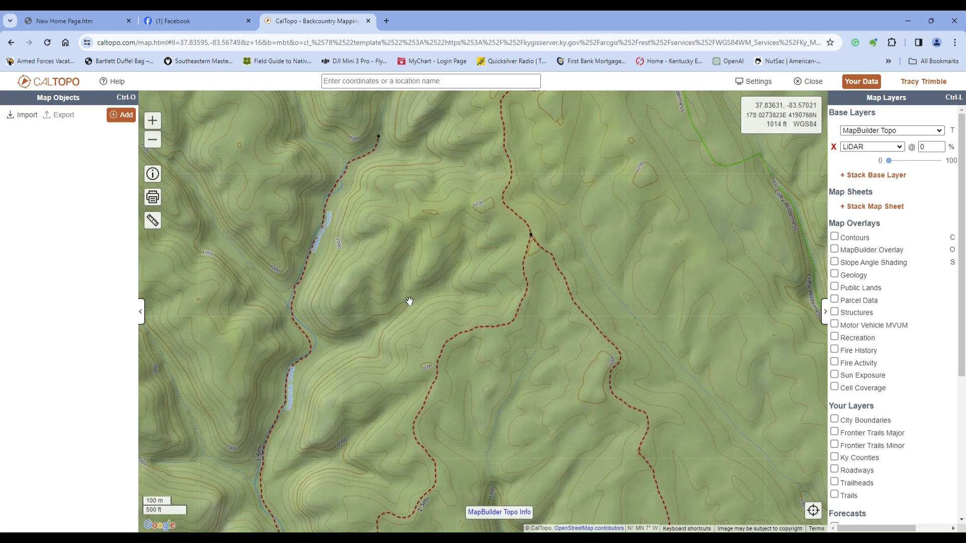
pyautogui.moveTo(888, 160); pyautogui.dragTo(950, 164)
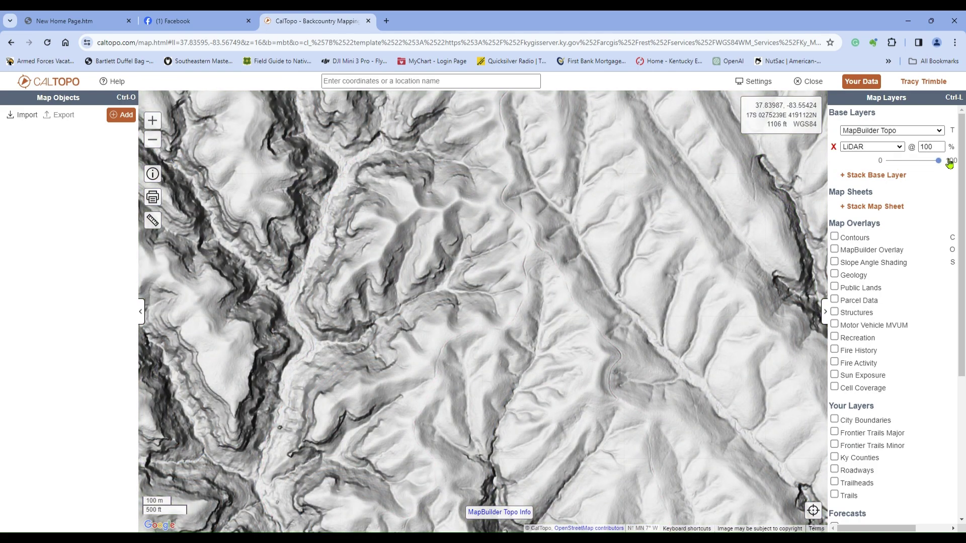
pyautogui.scroll(1, 390, 297)
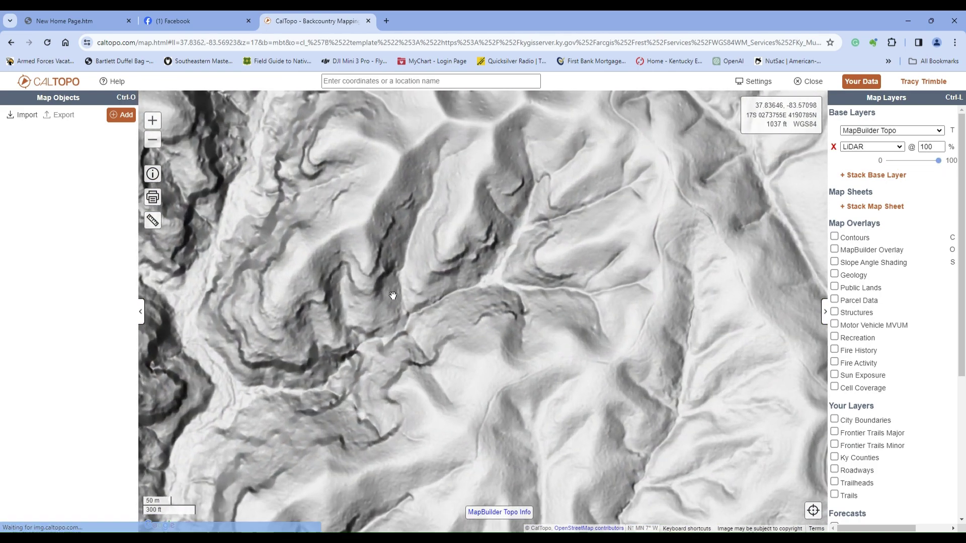
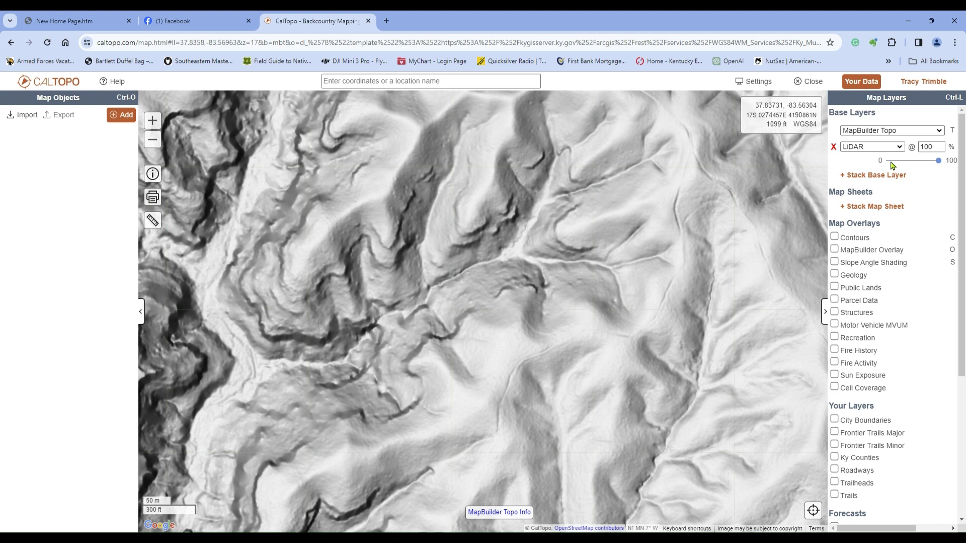
# - Set the LiDAR layer's opacity to 0% and switch the base layer to Scanned Topos
pyautogui.click(889, 161)
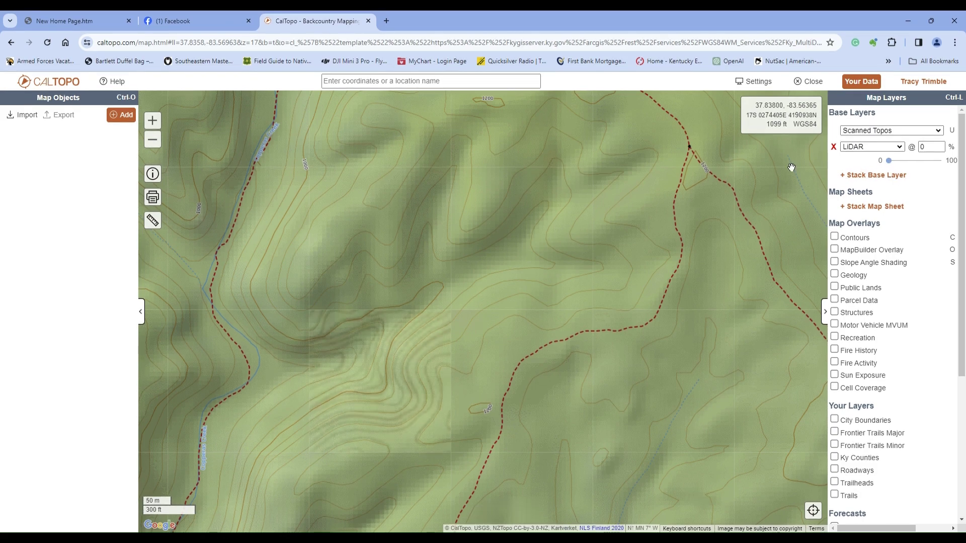
pyautogui.press('u')
pyautogui.scroll(-2, 462, 293)
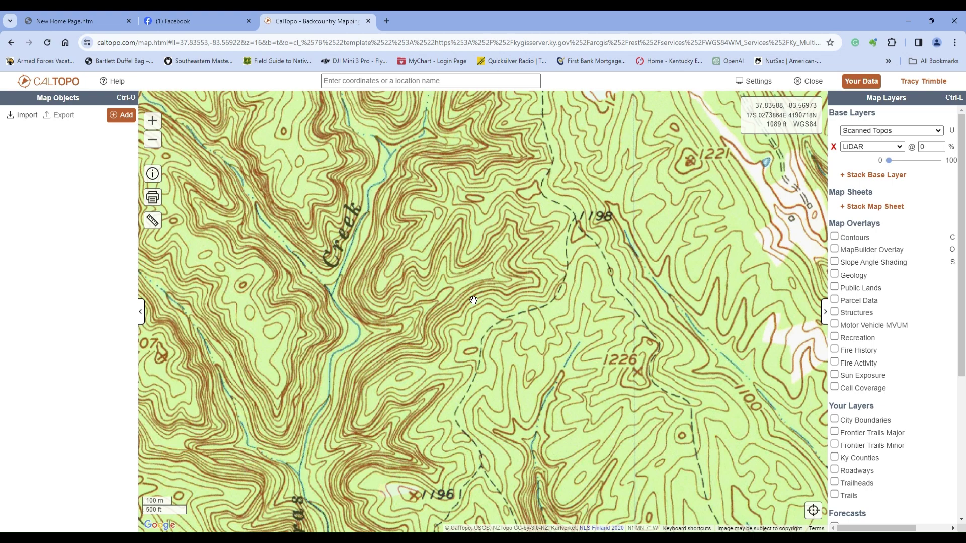
pyautogui.scroll(-2, 509, 298)
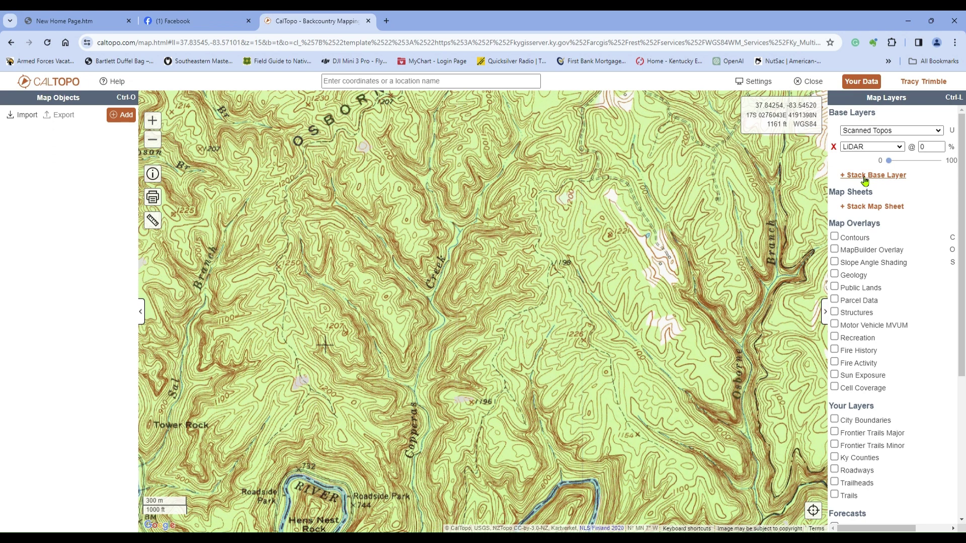
# - Stack a Shaded Relief layer over the Scanned Topos base map at 39% opacity
pyautogui.click(864, 176)
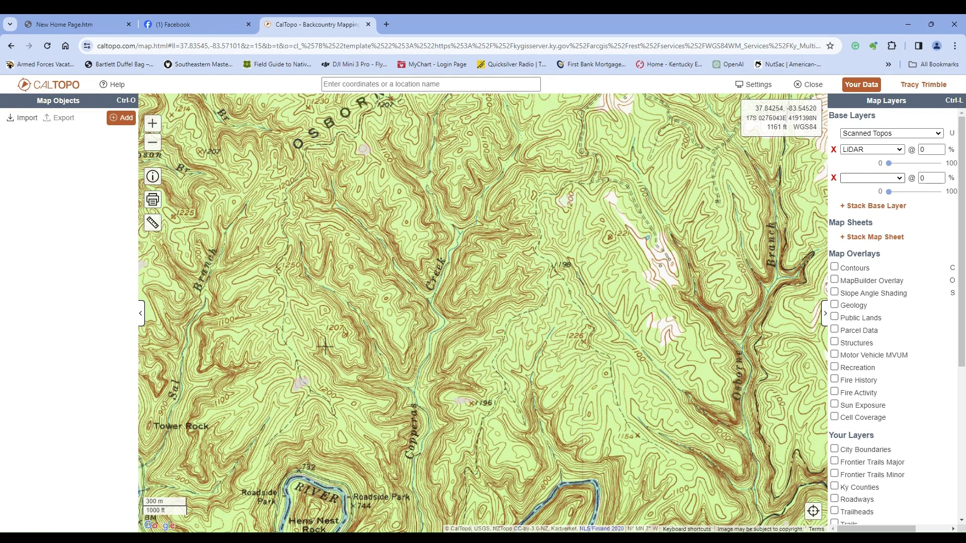
pyautogui.click(884, 207)
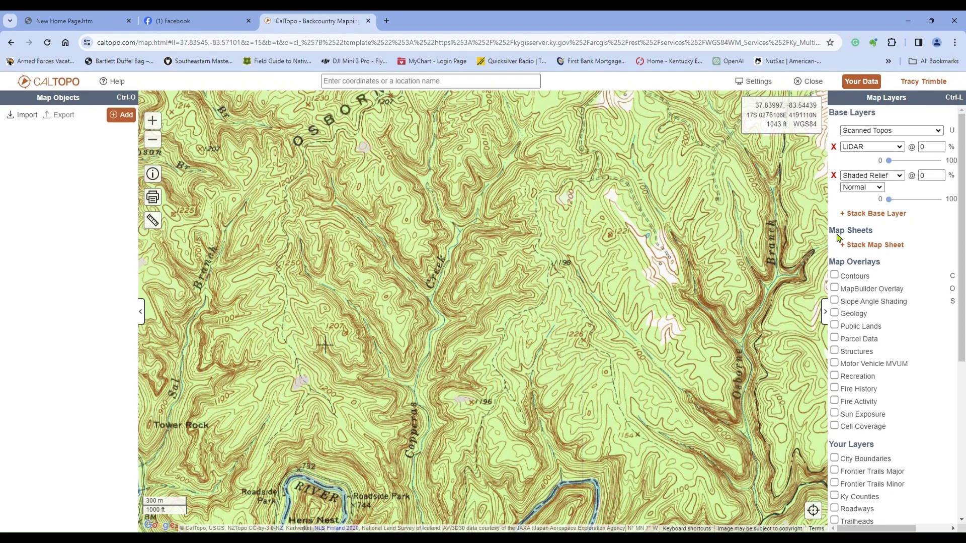
pyautogui.moveTo(891, 199)
pyautogui.mouseDown()
pyautogui.moveTo(940, 200)
pyautogui.moveTo(891, 205)
pyautogui.moveTo(909, 208)
pyautogui.mouseUp()
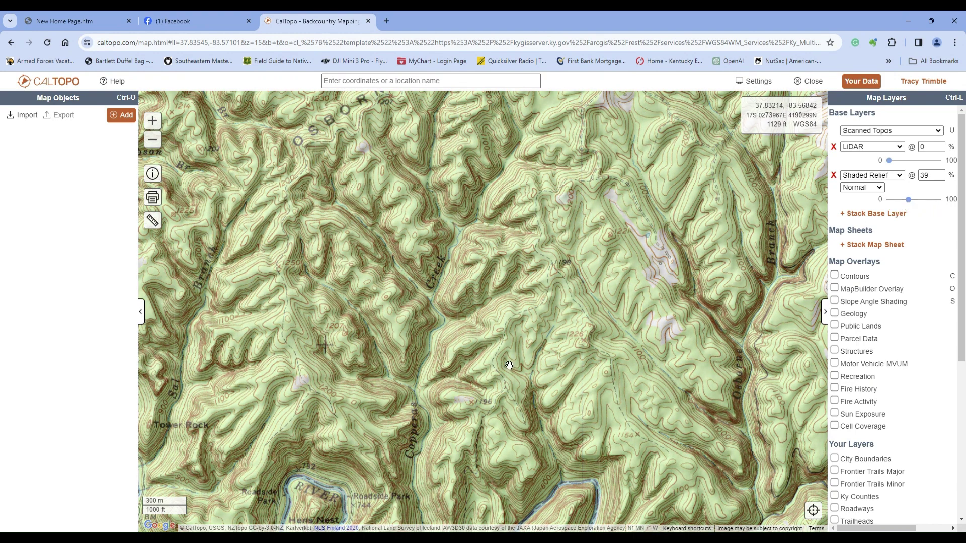
pyautogui.scroll(-1, 479, 309)
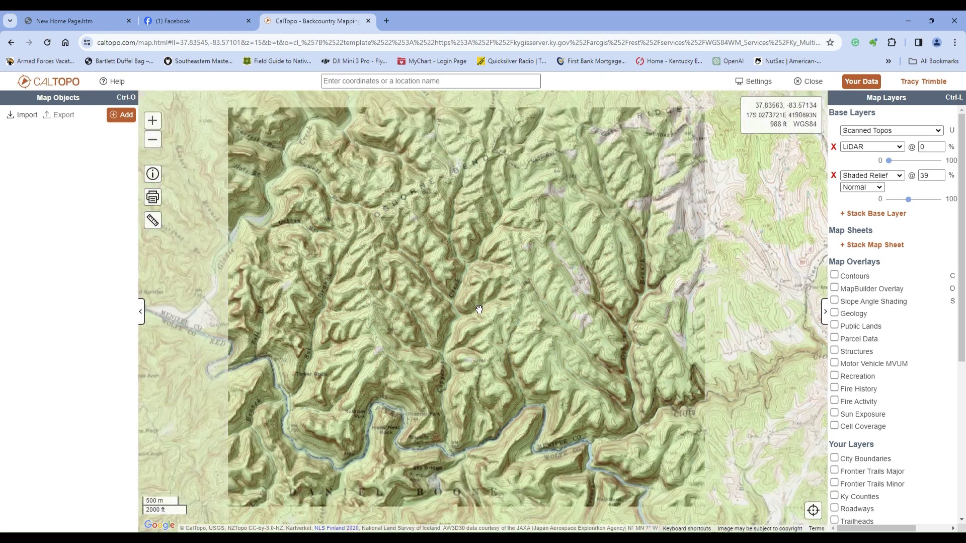
# - Set the Shaded Relief layer's opacity to 0% and the LiDAR layer's to 100% around Copperas Creek
pyautogui.scroll(1, 479, 309)
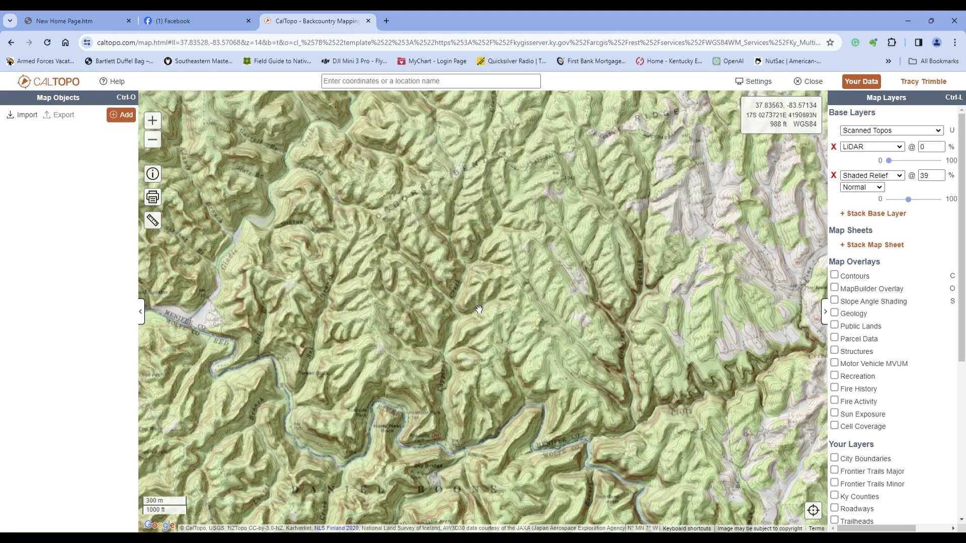
pyautogui.scroll(2, 479, 309)
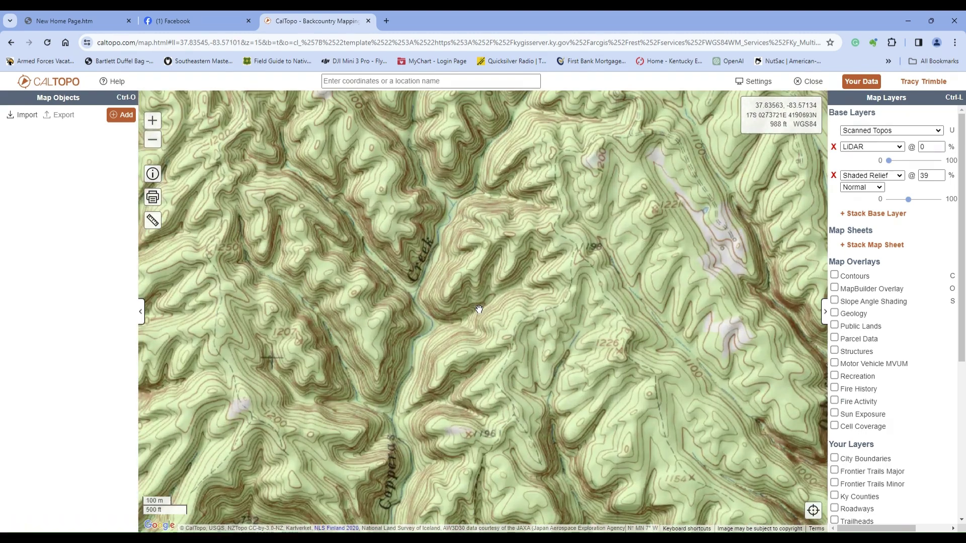
pyautogui.scroll(1, 479, 309)
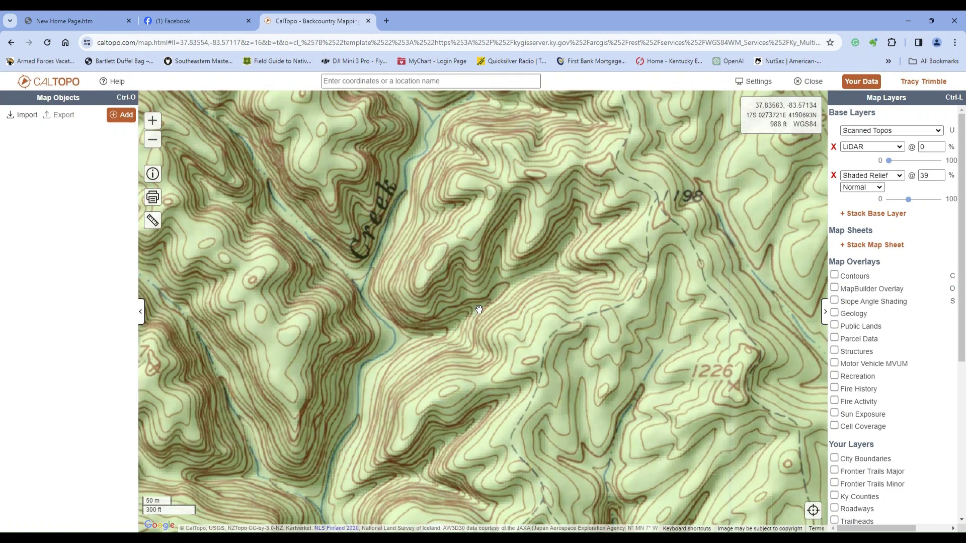
pyautogui.scroll(-1, 479, 309)
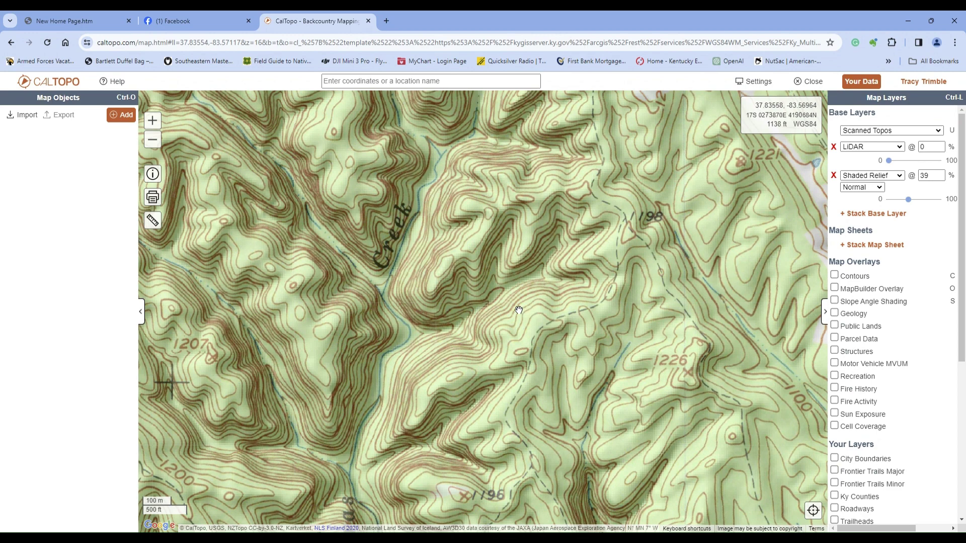
pyautogui.moveTo(518, 310); pyautogui.dragTo(540, 340)
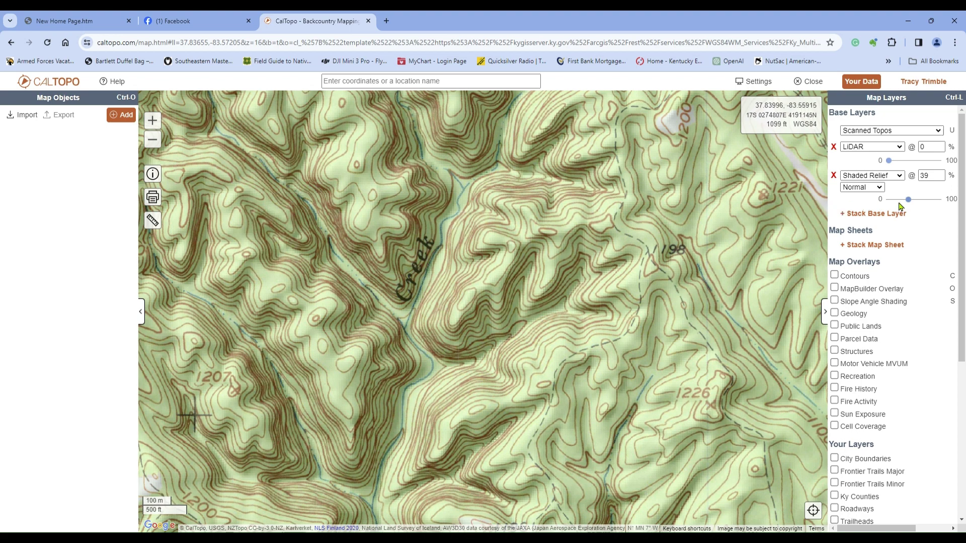
pyautogui.moveTo(907, 200)
pyautogui.mouseDown()
pyautogui.moveTo(933, 200)
pyautogui.moveTo(889, 199)
pyautogui.mouseUp()
pyautogui.moveTo(887, 161); pyautogui.dragTo(947, 167)
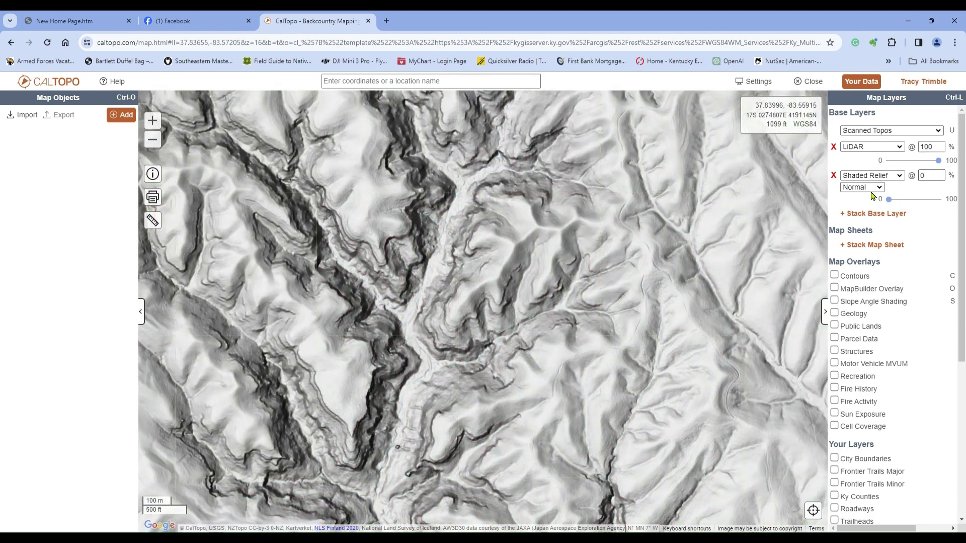
# - Raise the Shaded Relief opacity to 100% to compare its detail with the LiDAR, and return it to 0%
pyautogui.moveTo(512, 317); pyautogui.dragTo(493, 294)
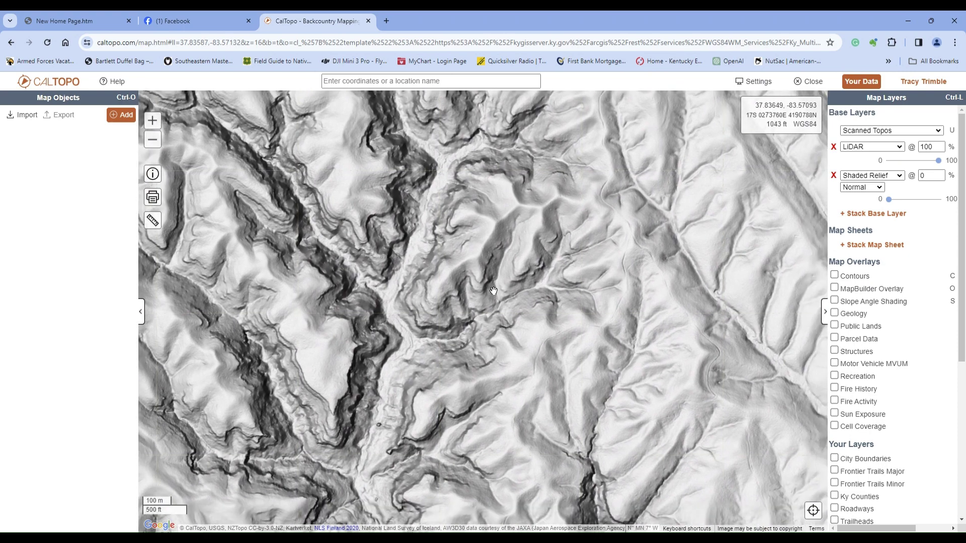
pyautogui.scroll(1, 494, 294)
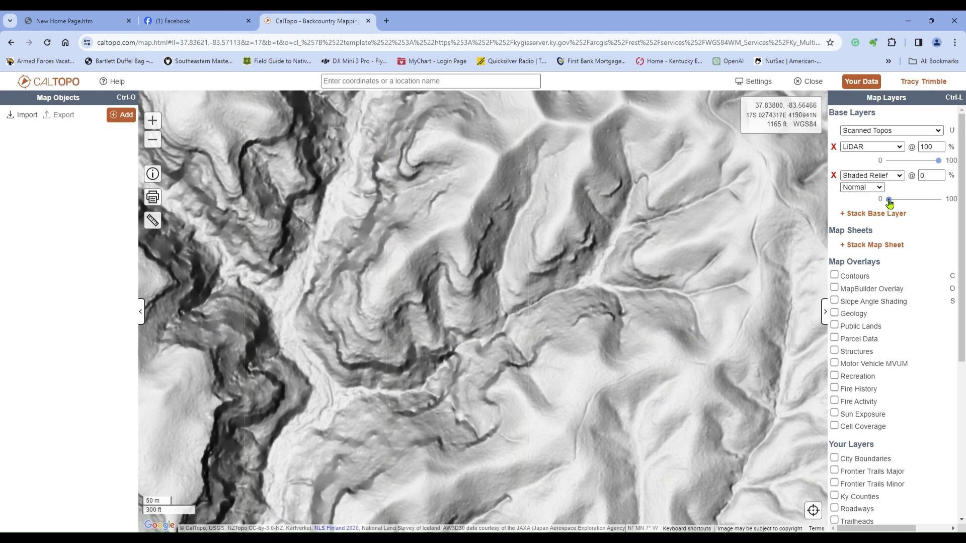
pyautogui.moveTo(889, 199); pyautogui.dragTo(945, 204)
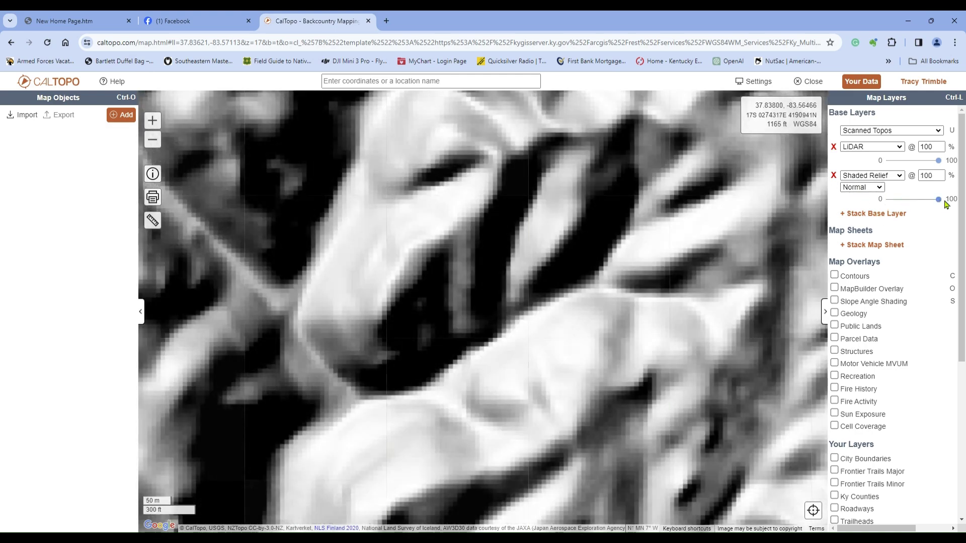
pyautogui.scroll(-2, 508, 287)
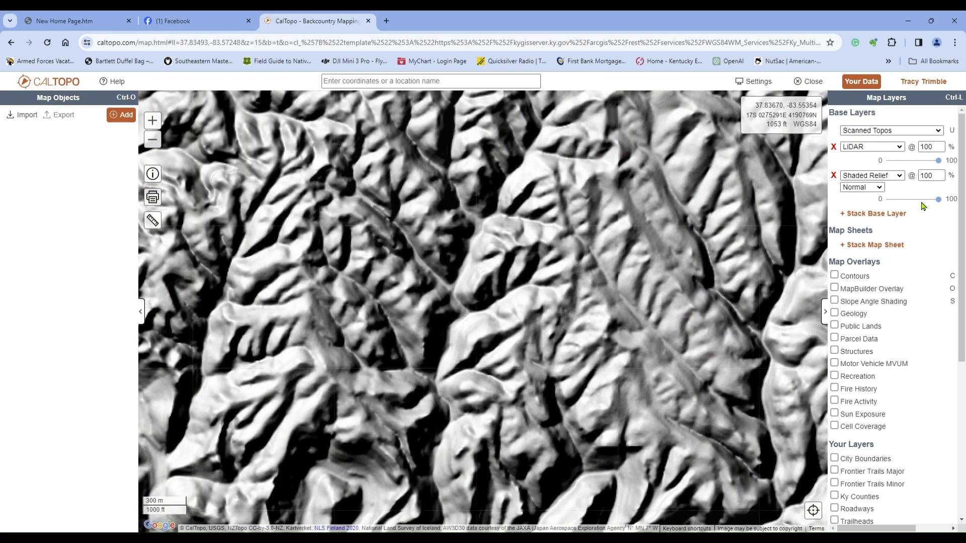
pyautogui.moveTo(938, 199); pyautogui.dragTo(885, 201)
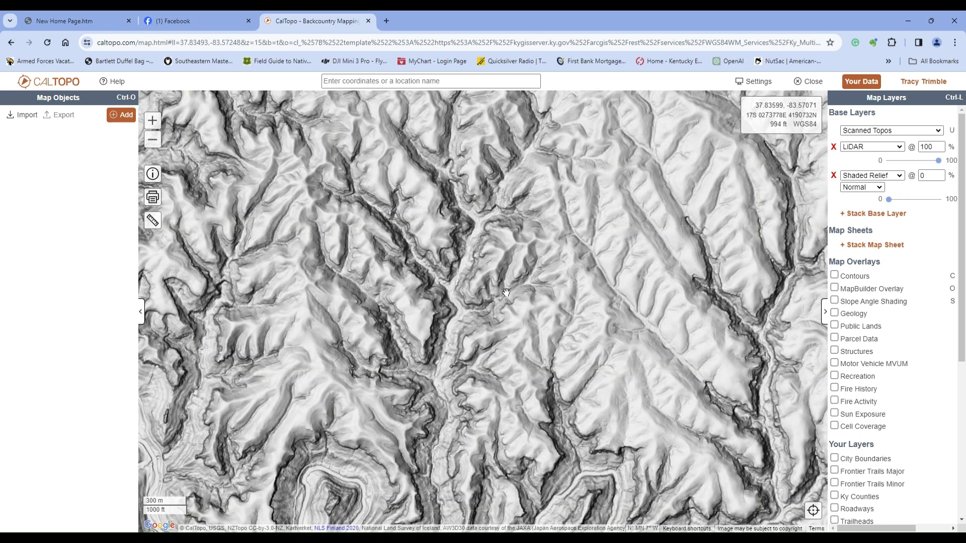
# - Inspect the LiDAR detail of the drainages east of Copperas Creek and review the map objects and custom layers that can be added
pyautogui.scroll(4, 506, 292)
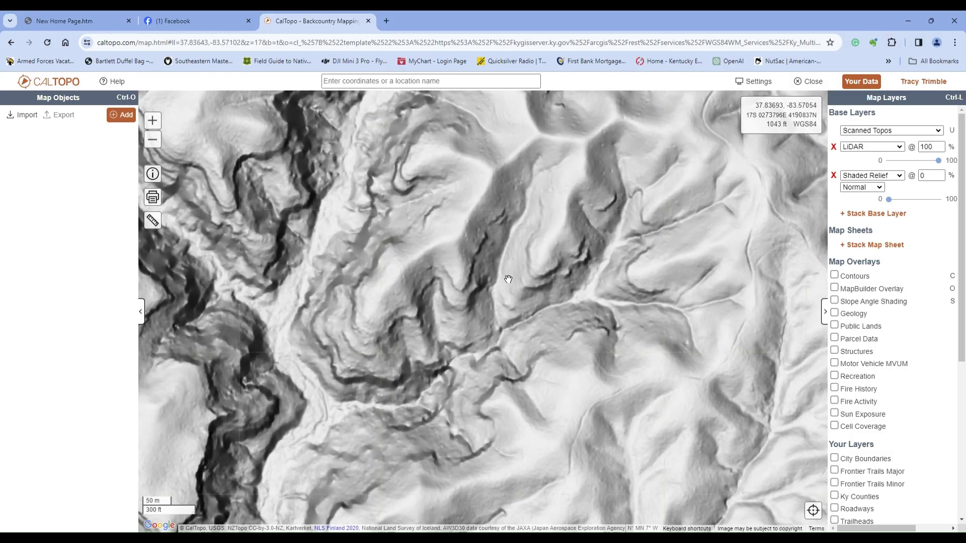
pyautogui.scroll(-2, 523, 282)
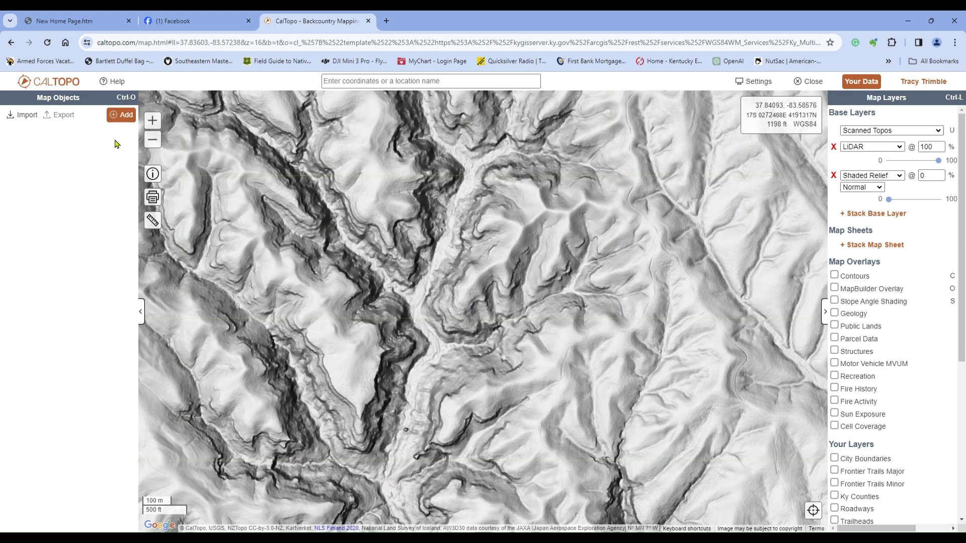
pyautogui.click(125, 117)
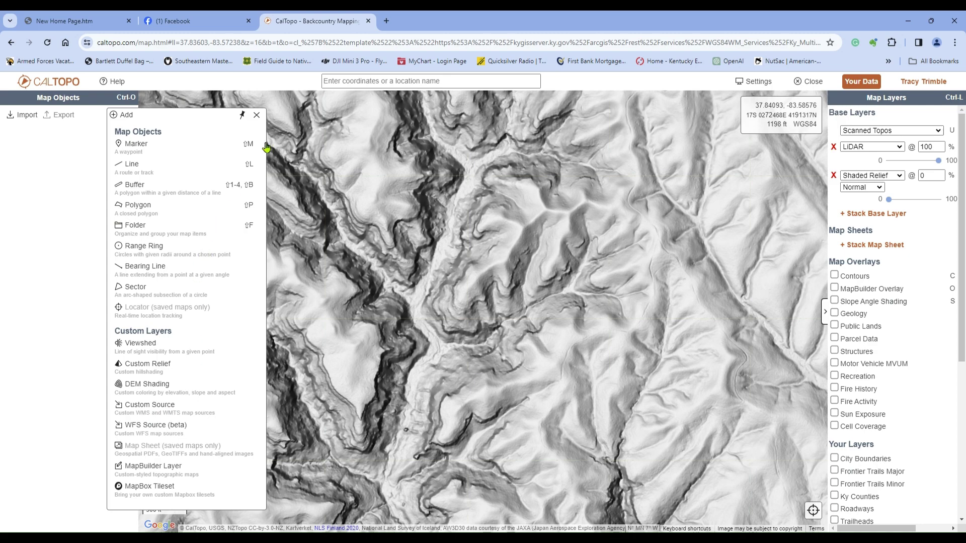
pyautogui.click(256, 115)
# - Examine the extent of the LiDAR layer's coverage across Kentucky, from the western tip to the eastern mountains
pyautogui.scroll(-4, 474, 351)
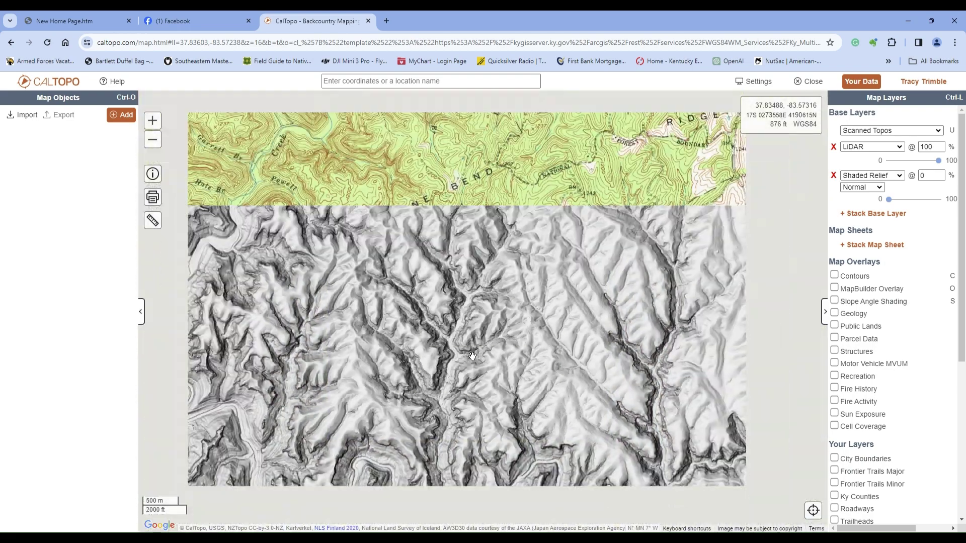
pyautogui.scroll(-3, 475, 350)
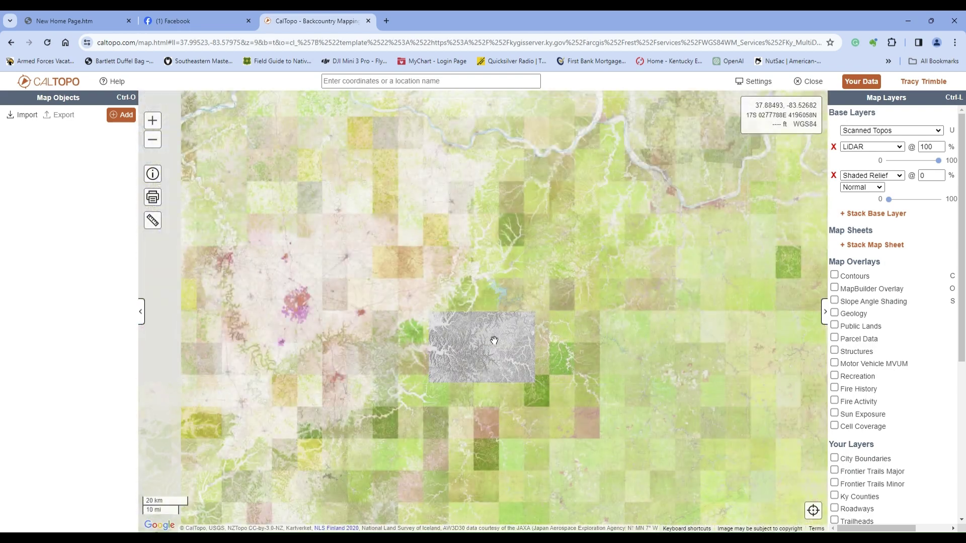
pyautogui.scroll(-2, 494, 341)
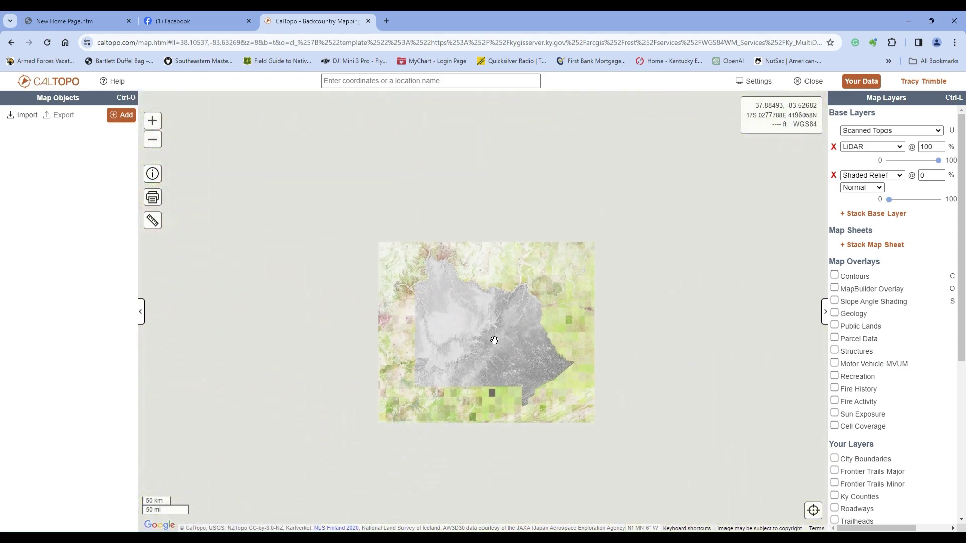
pyautogui.scroll(1, 484, 347)
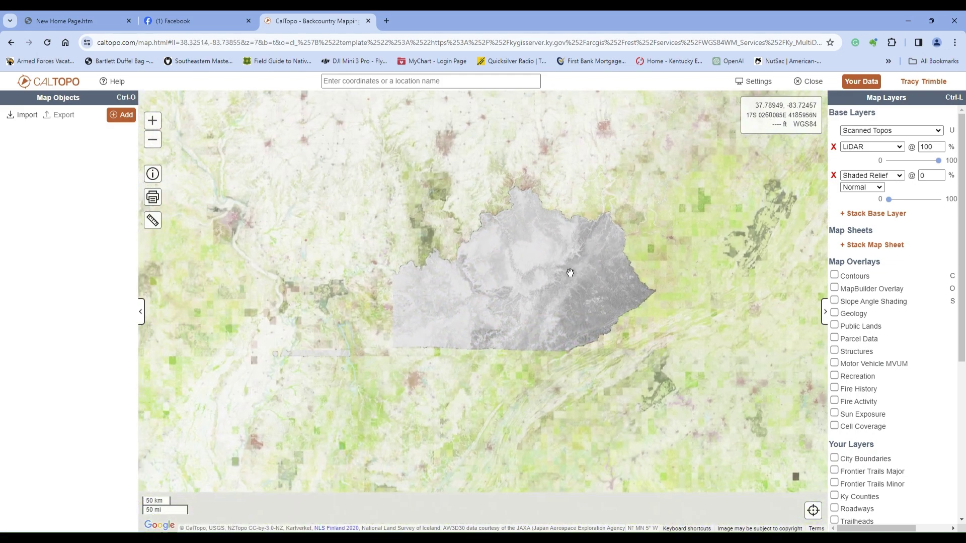
pyautogui.scroll(1, 571, 274)
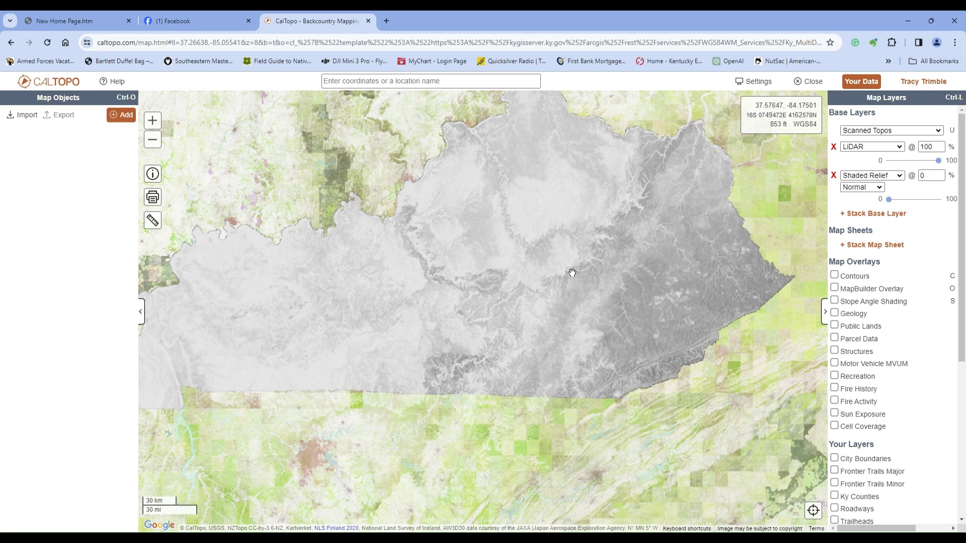
pyautogui.moveTo(580, 243); pyautogui.dragTo(583, 307)
pyautogui.moveTo(493, 345); pyautogui.dragTo(578, 291)
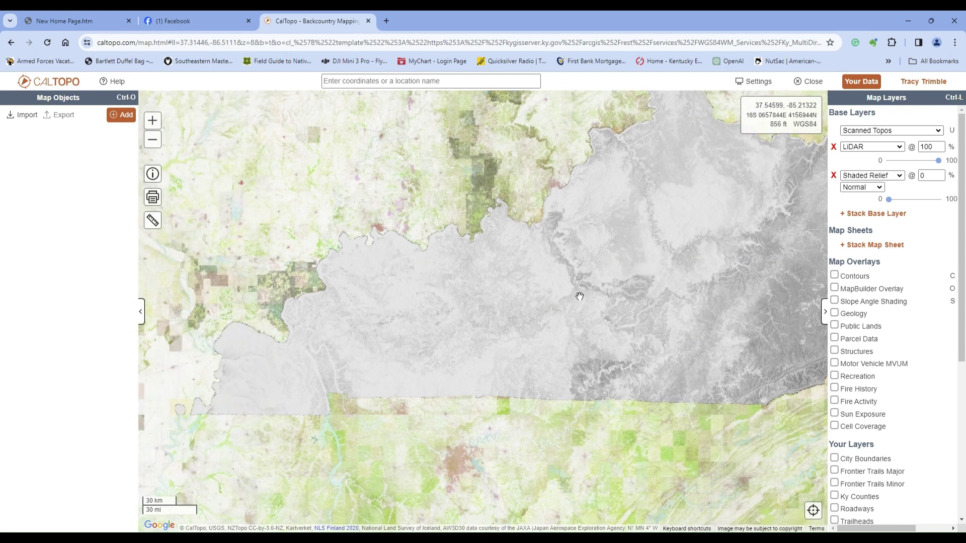
pyautogui.moveTo(490, 299); pyautogui.dragTo(478, 293)
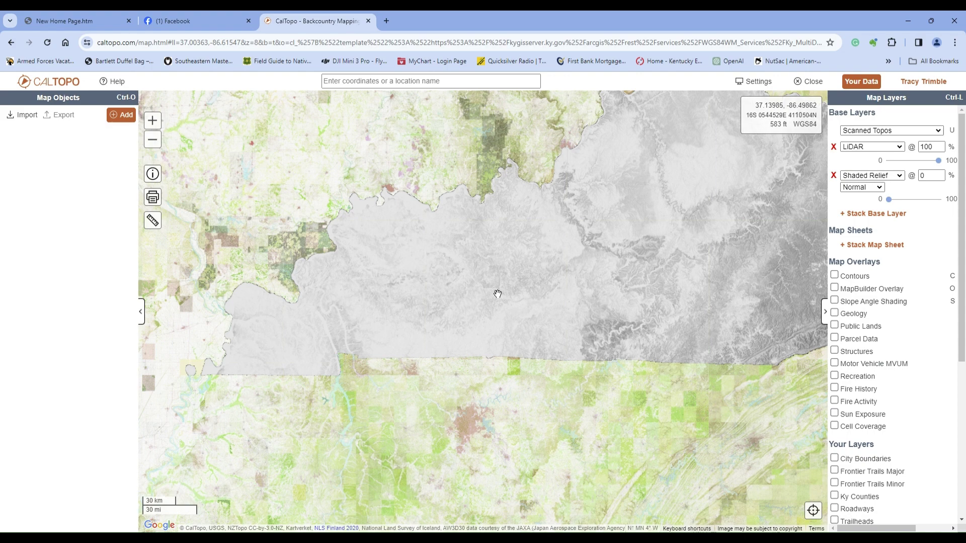
pyautogui.moveTo(542, 289); pyautogui.dragTo(447, 289)
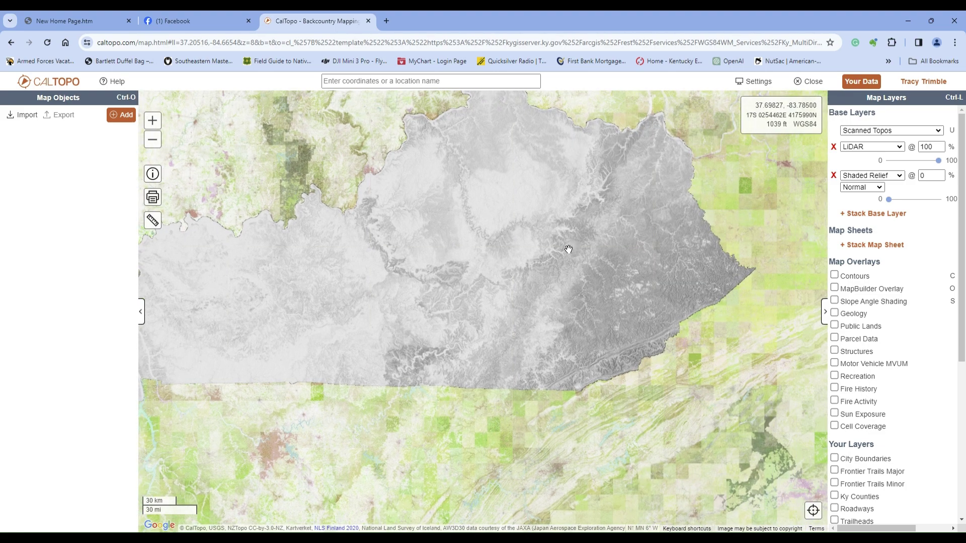
# - Remove the stacked Shaded Relief and LiDAR layers from the Scanned Topos base map
pyautogui.click(121, 115)
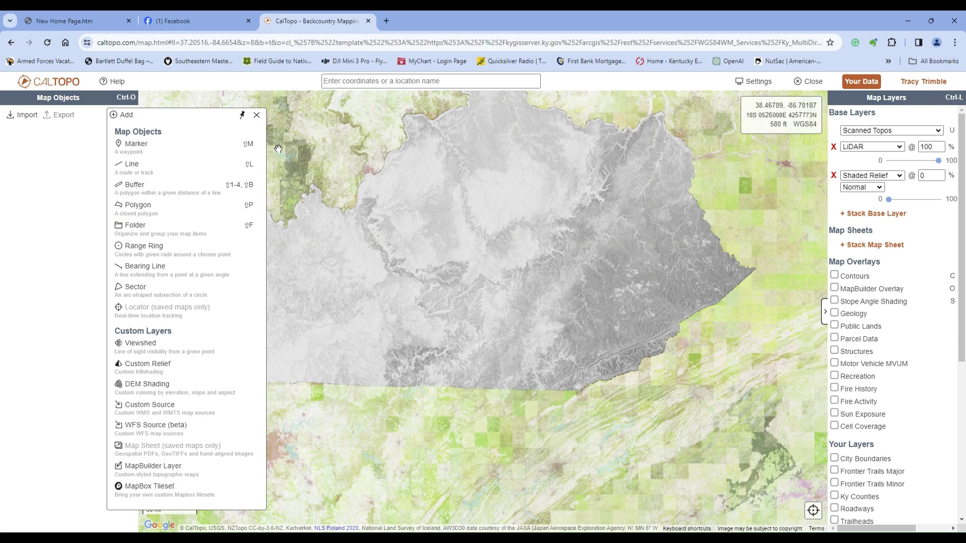
pyautogui.click(258, 116)
pyautogui.moveTo(743, 198); pyautogui.dragTo(783, 222)
pyautogui.click(834, 175)
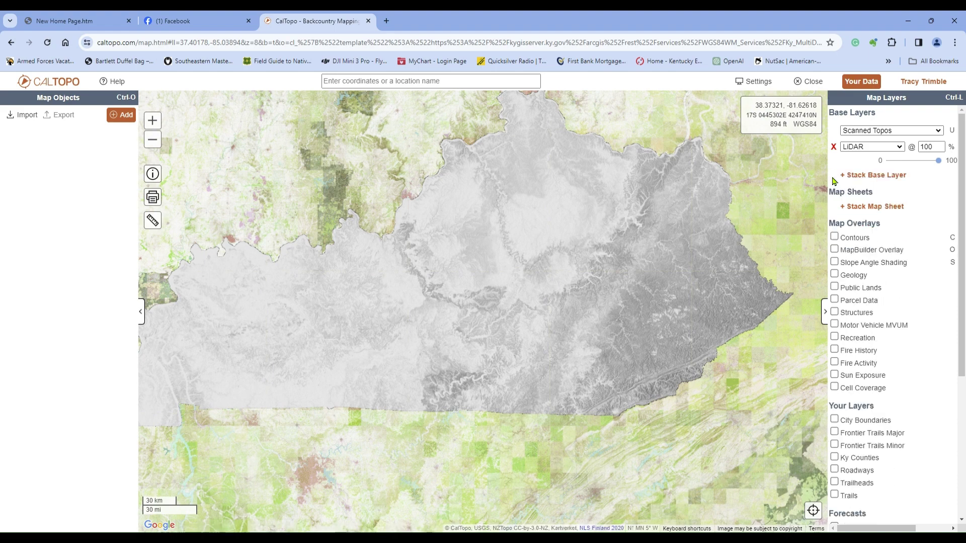
pyautogui.click(834, 147)
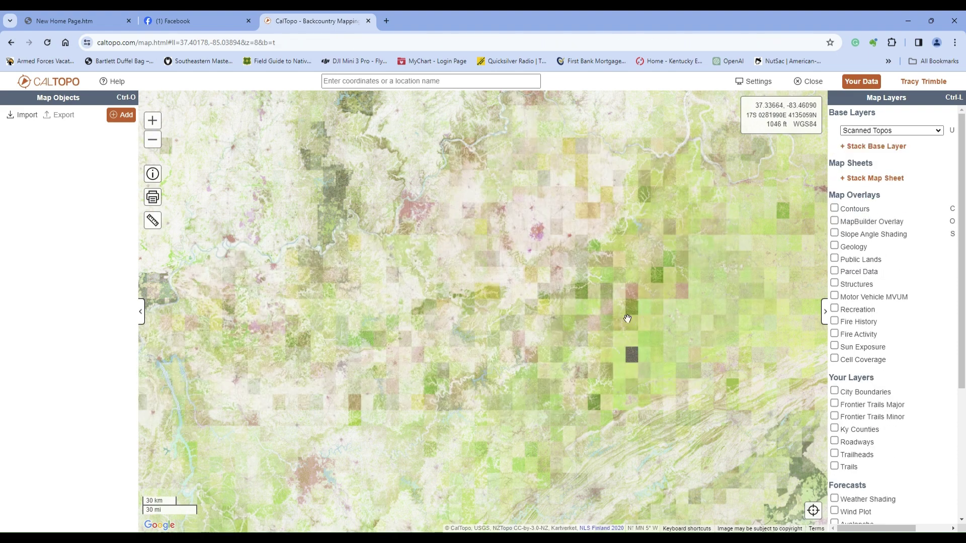
# - Stack a Hi-Res Imagery layer over Scanned Topos at 100% opacity and locate frenchburg, ky on the map
pyautogui.moveTo(564, 289); pyautogui.dragTo(516, 323)
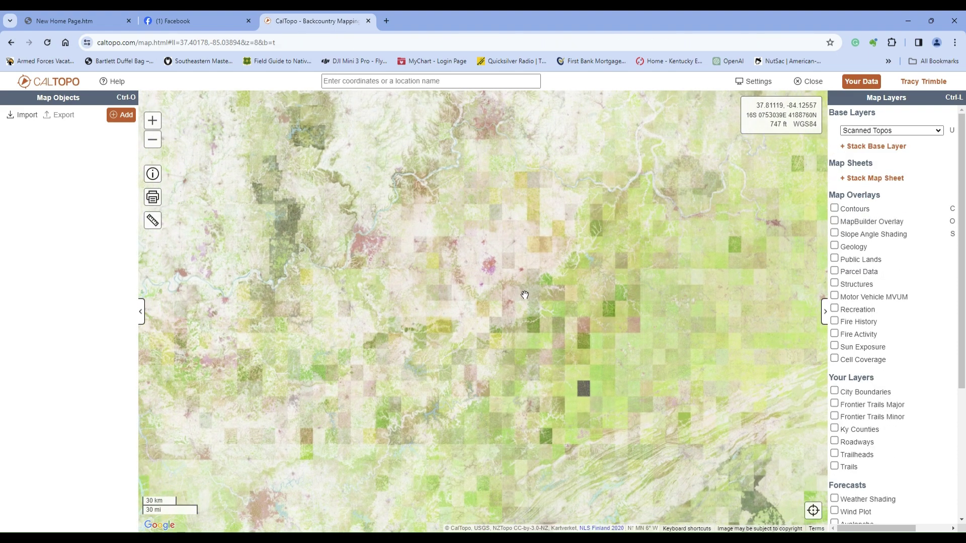
pyautogui.click(877, 147)
pyautogui.click(873, 149)
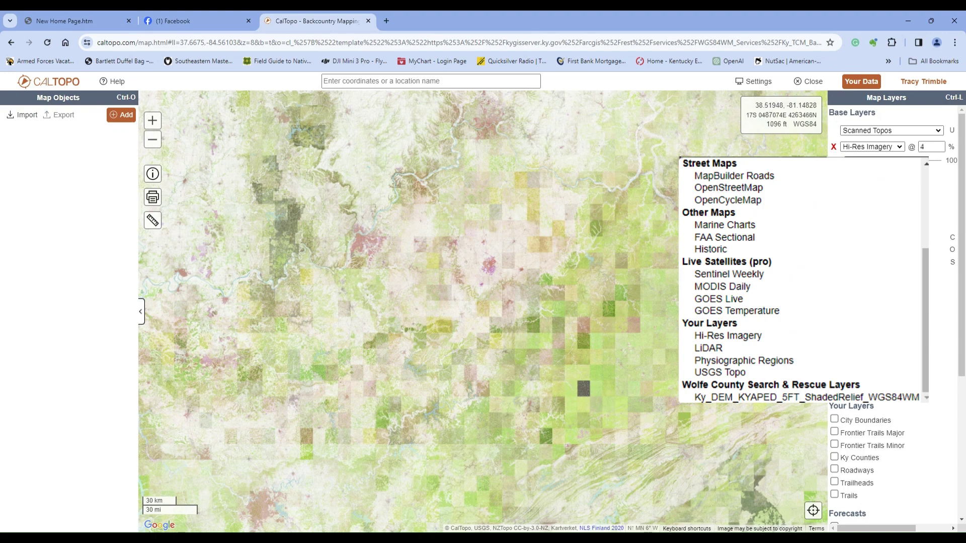
pyautogui.moveTo(920, 160); pyautogui.dragTo(937, 161)
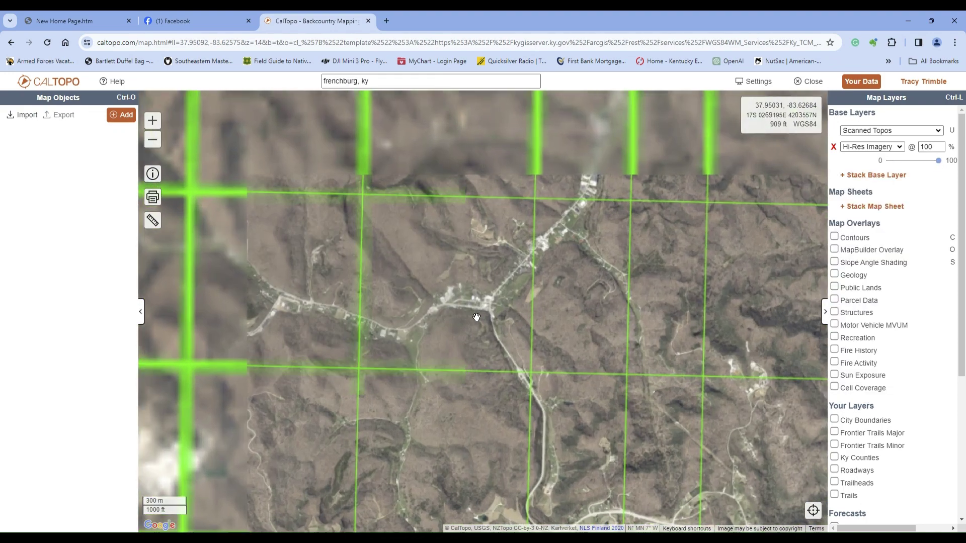
# - Examine the Hi-Res Imagery detail of the buildings, parked cars and road intersection in the center of Frenchburg
pyautogui.scroll(3, 476, 317)
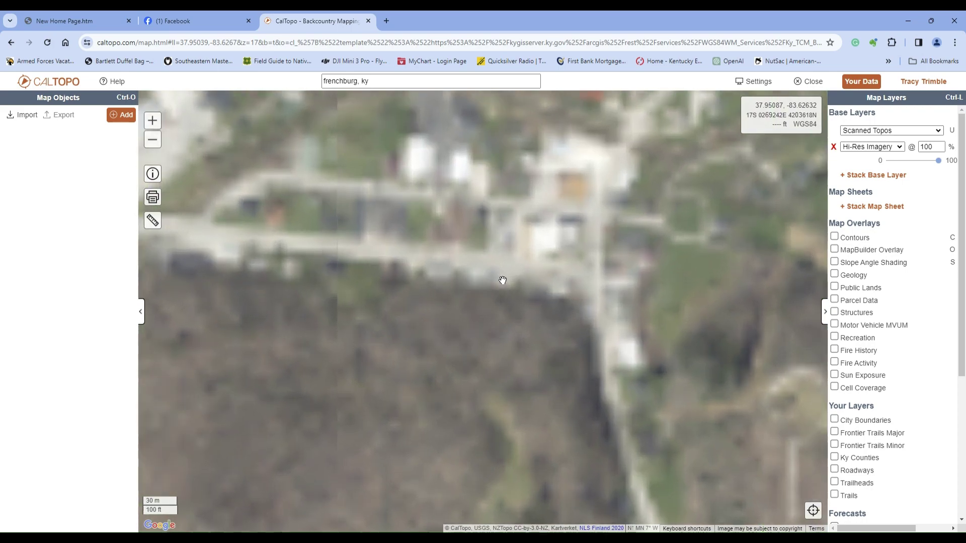
pyautogui.scroll(-2, 501, 282)
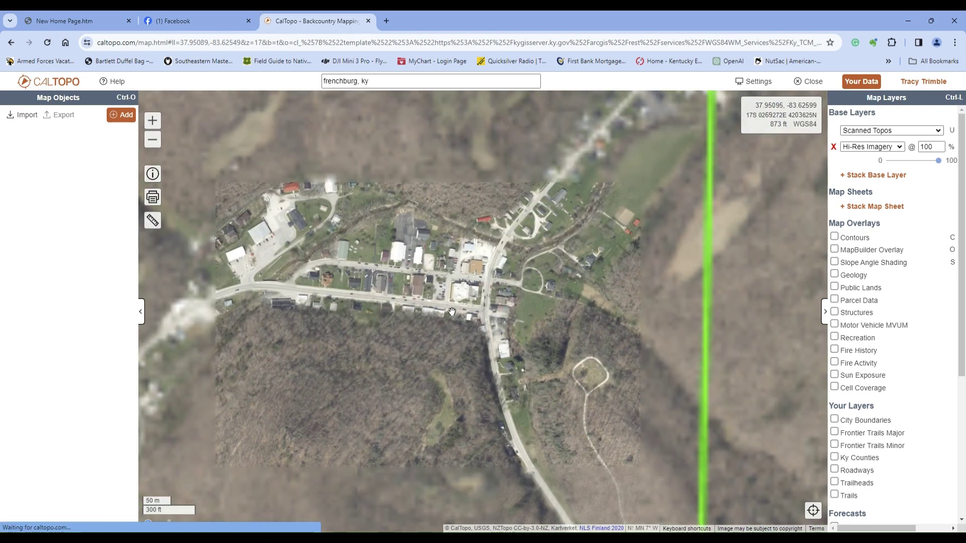
pyautogui.scroll(2, 452, 312)
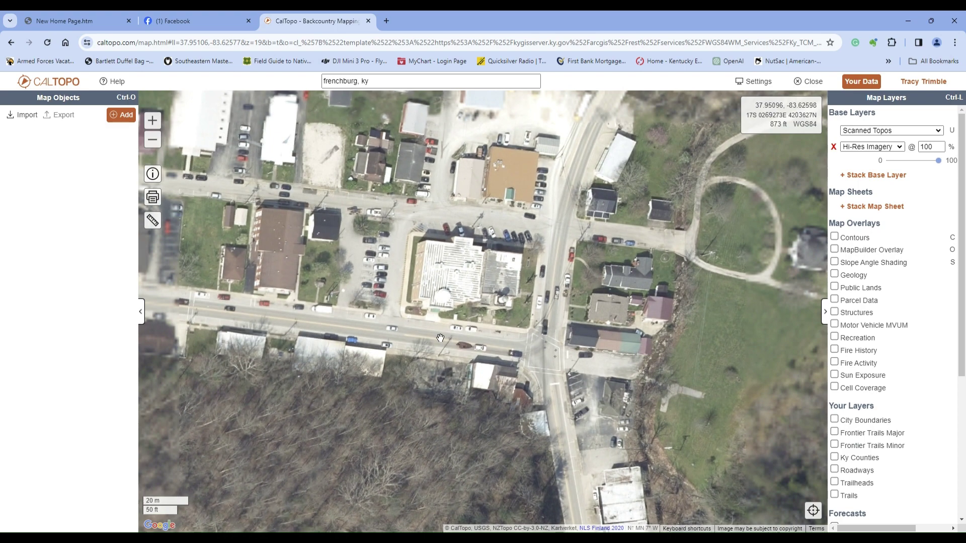
pyautogui.scroll(1, 417, 341)
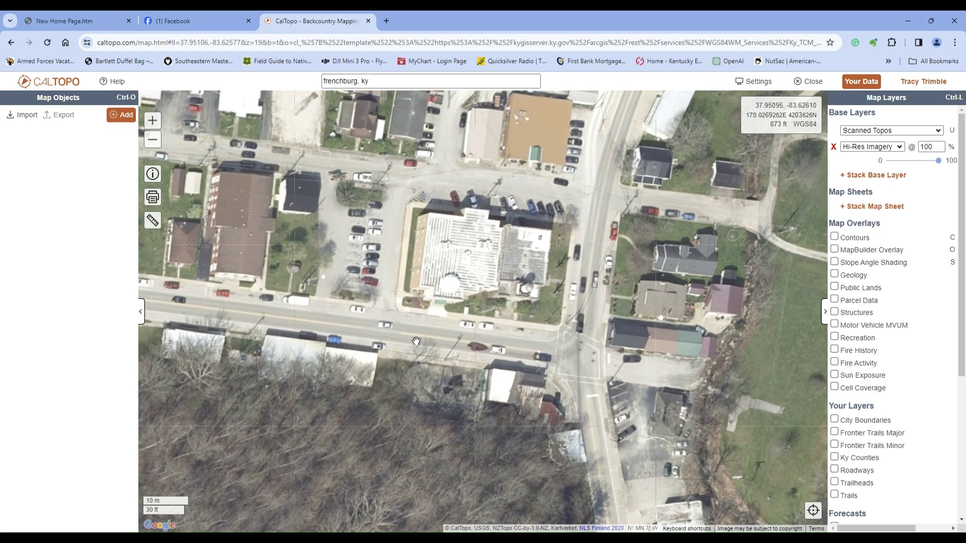
pyautogui.scroll(1, 416, 341)
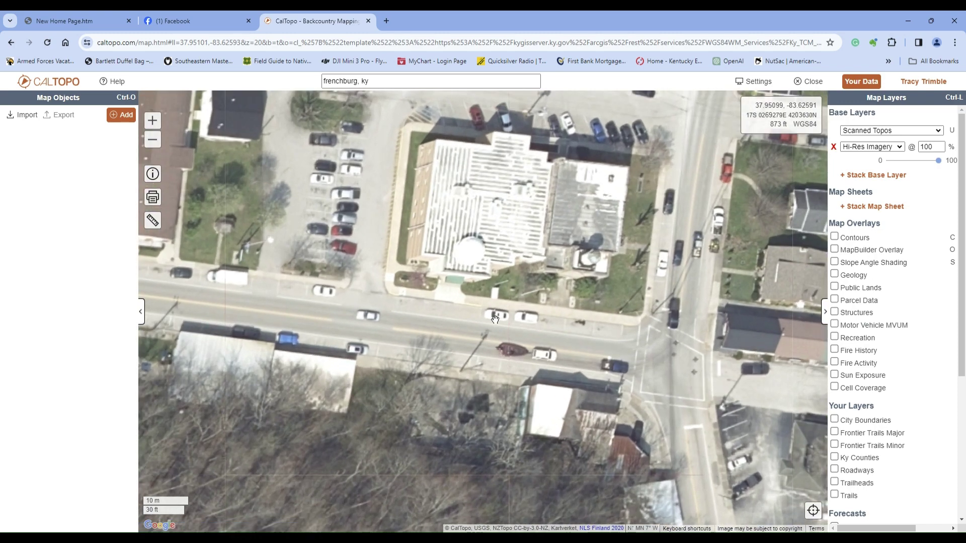
pyautogui.moveTo(495, 319); pyautogui.dragTo(397, 332)
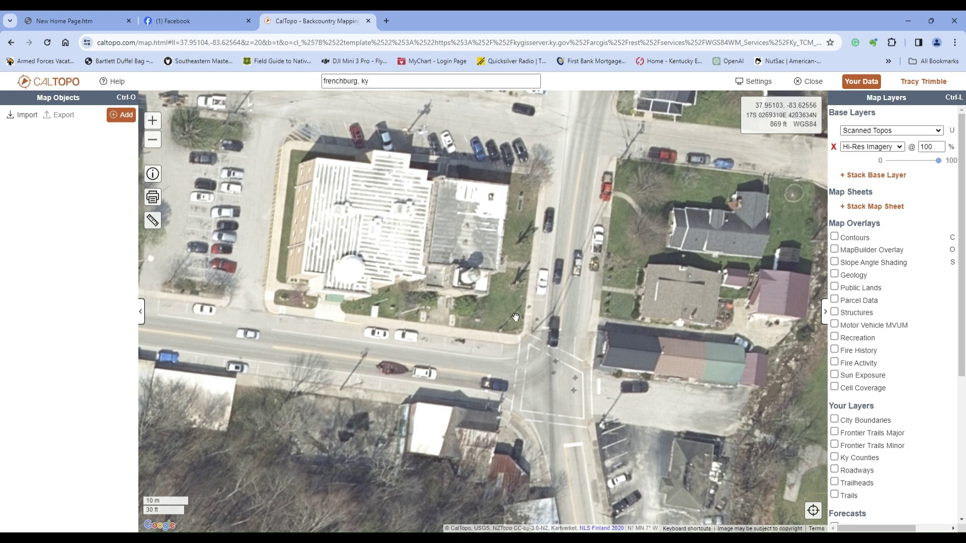
pyautogui.moveTo(515, 317); pyautogui.dragTo(432, 279)
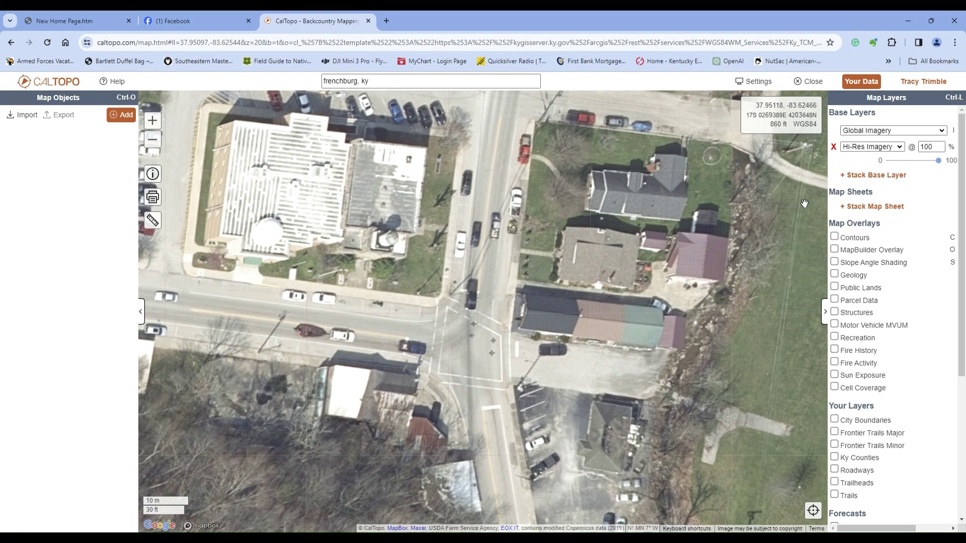
# - Lower the Hi-Res Imagery opacity to 0% over Global Imagery and examine central Frenchburg in the underlying imagery
pyautogui.click(838, 198)
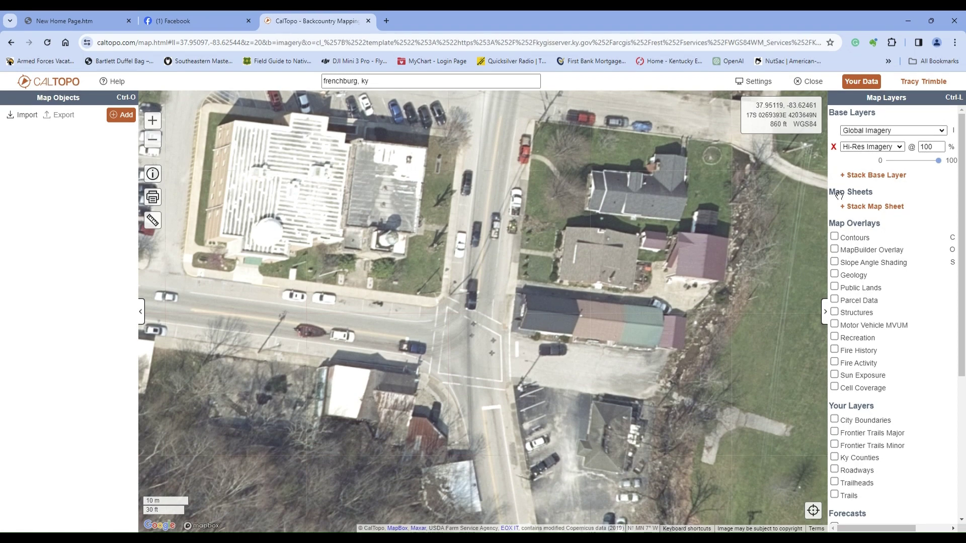
pyautogui.click(890, 161)
pyautogui.scroll(-1, 404, 299)
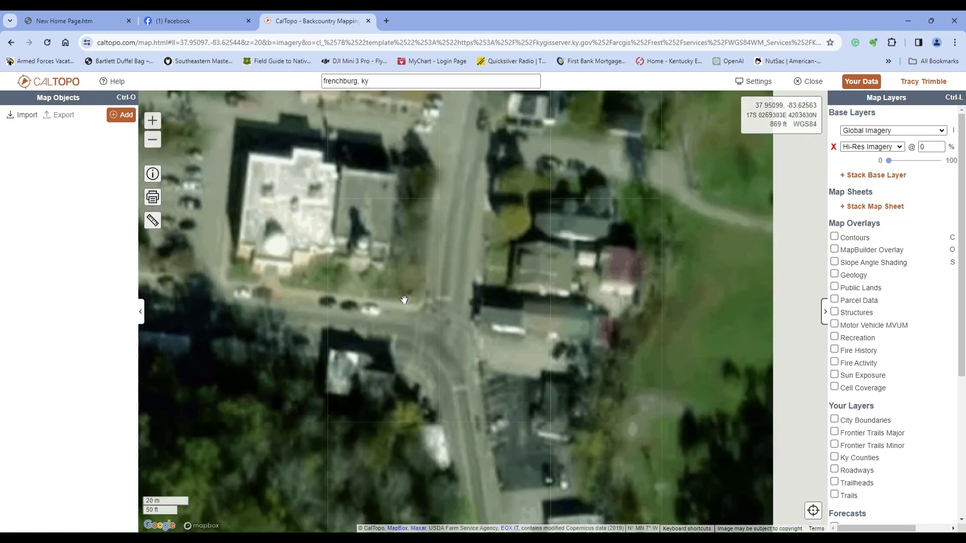
pyautogui.scroll(-1, 405, 297)
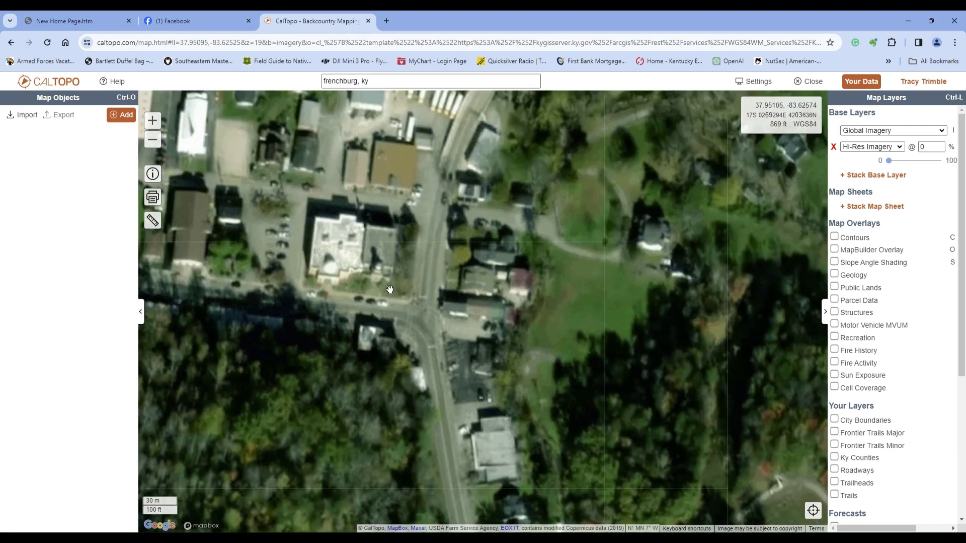
pyautogui.moveTo(410, 289); pyautogui.dragTo(519, 335)
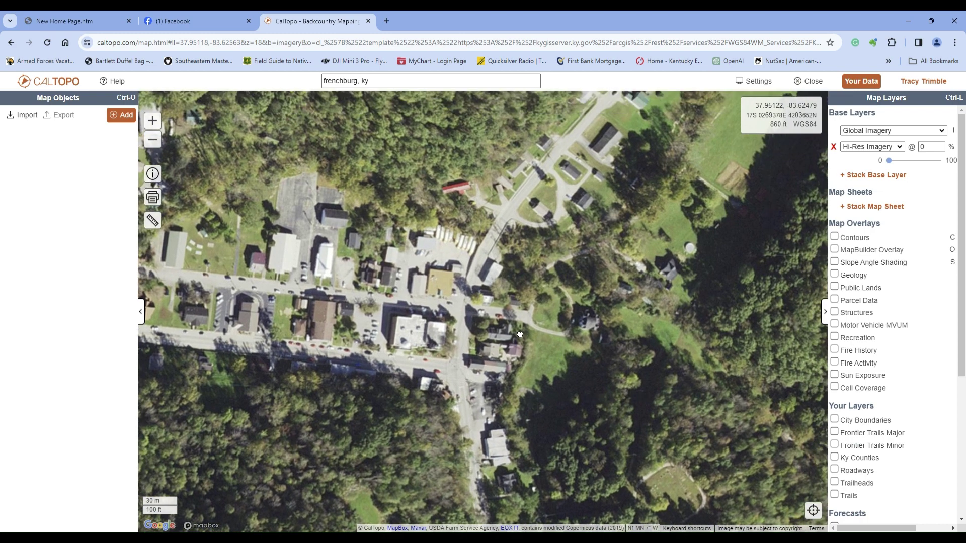
pyautogui.moveTo(521, 294); pyautogui.dragTo(614, 283)
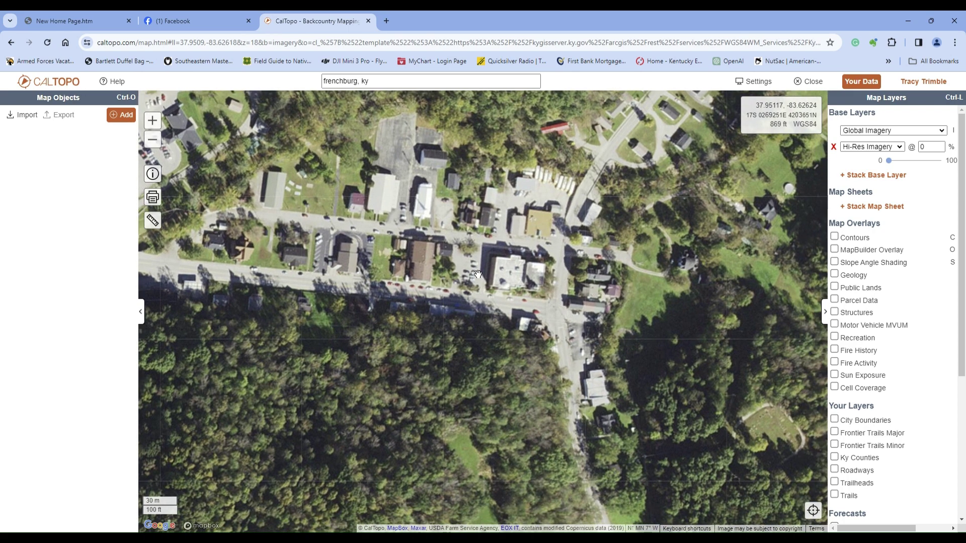
pyautogui.scroll(1, 480, 284)
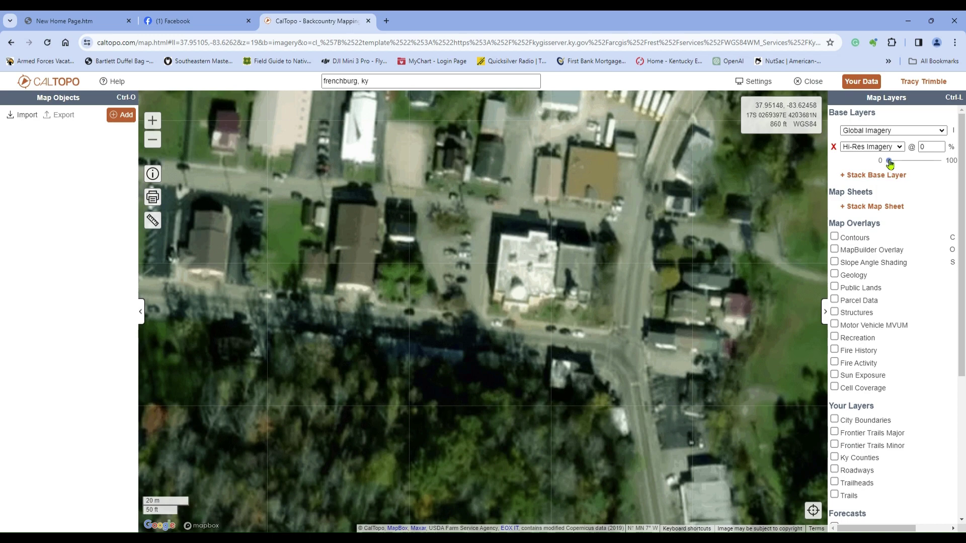
# - Set the Hi-Res Imagery opacity to 100% and examine the parking lot and street beside the large white-roofed building
pyautogui.moveTo(912, 165); pyautogui.dragTo(948, 170)
pyautogui.scroll(1, 462, 290)
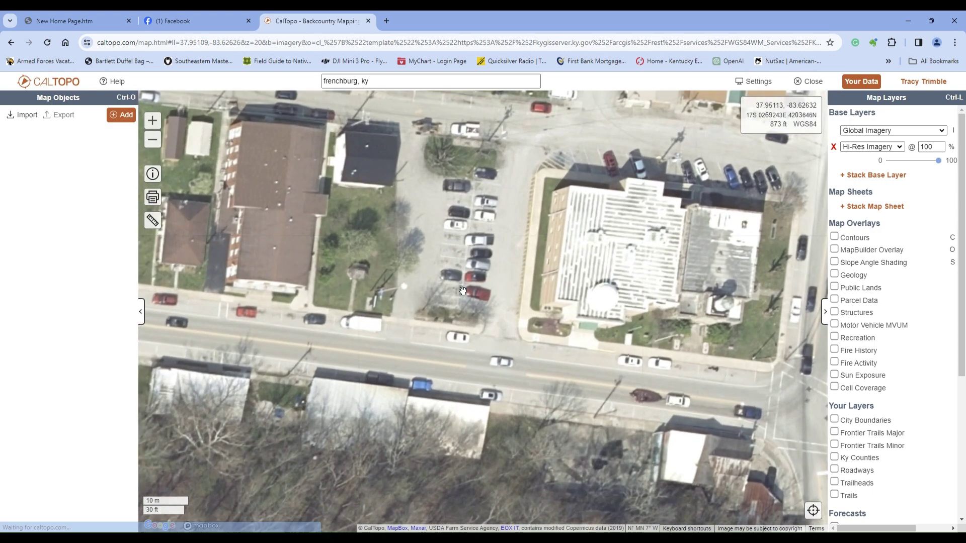
pyautogui.scroll(1, 475, 302)
pyautogui.scroll(1, 520, 309)
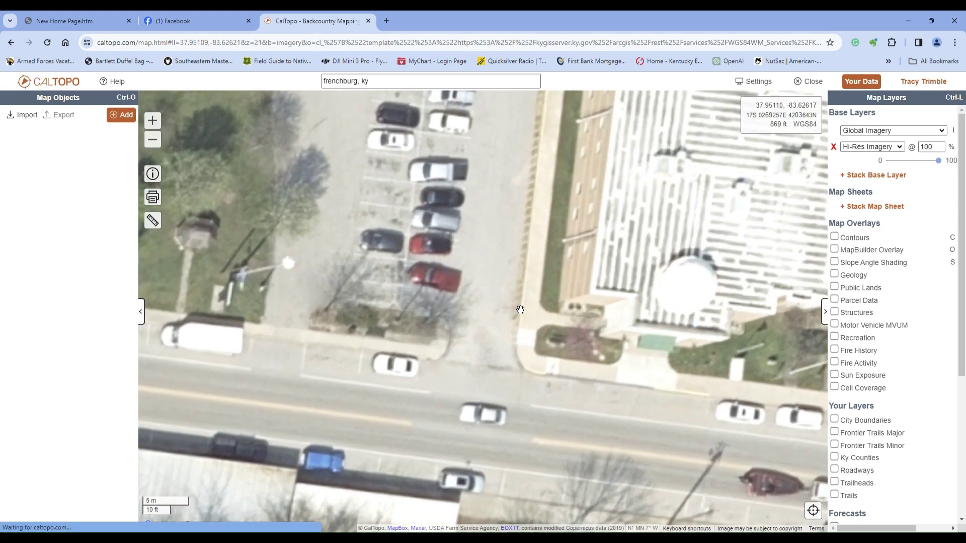
pyautogui.scroll(-1, 520, 311)
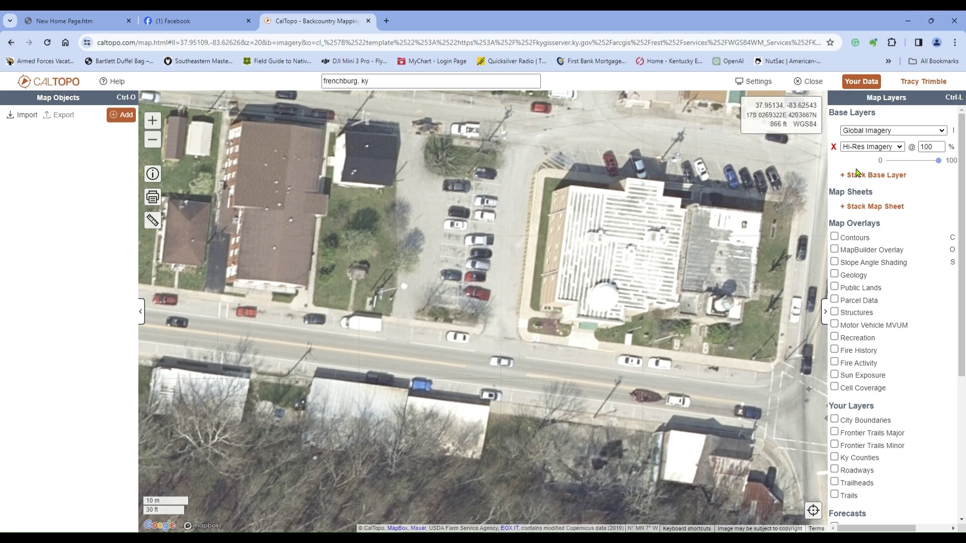
# - Remove the stacked Hi-Res Imagery layer and switch the base layer to MapBuilder Topo around Frenchburg
pyautogui.click(834, 147)
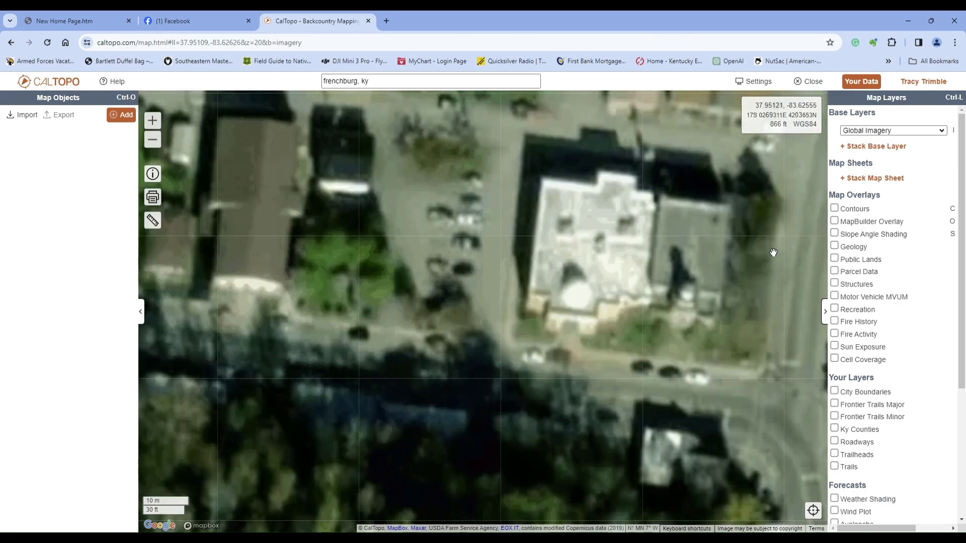
pyautogui.scroll(-2, 665, 297)
pyautogui.scroll(-3, 666, 297)
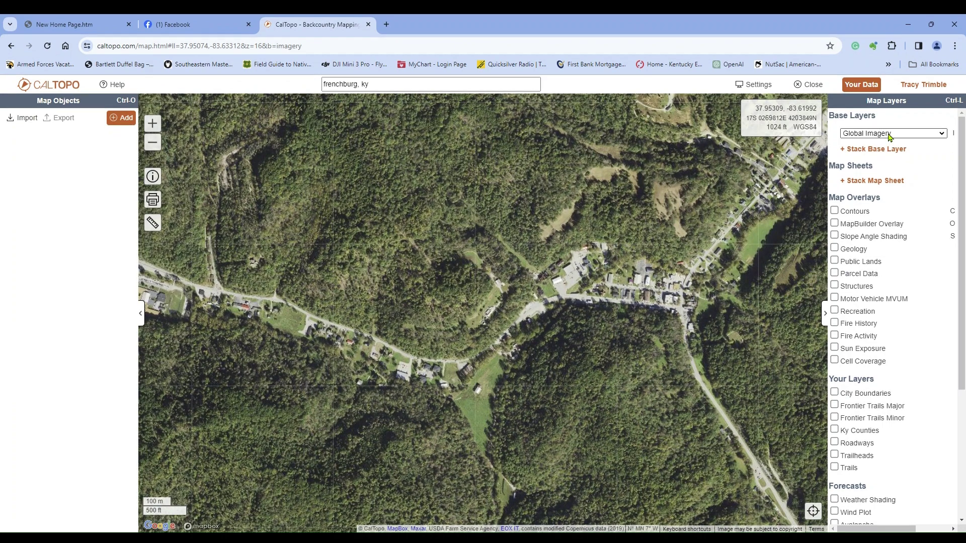
pyautogui.press('t')
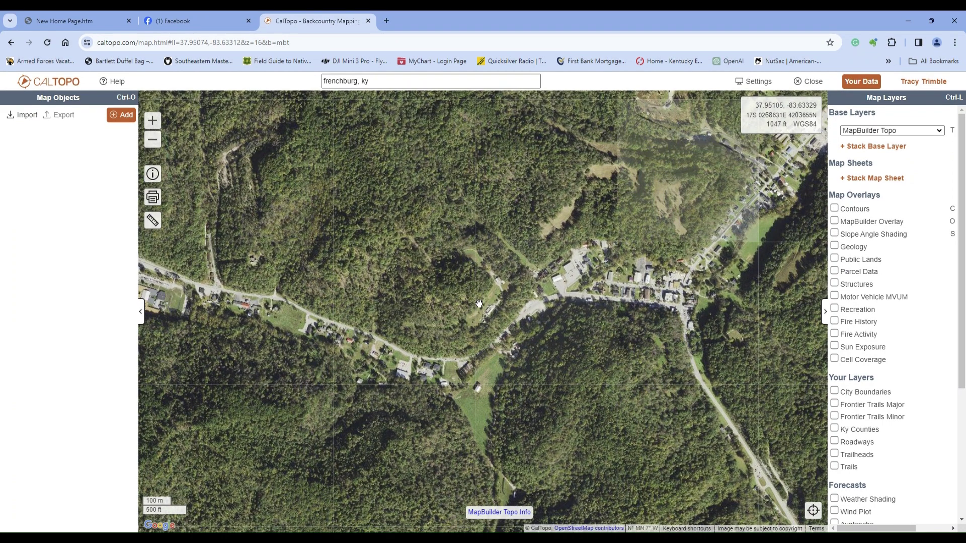
pyautogui.scroll(-4, 479, 304)
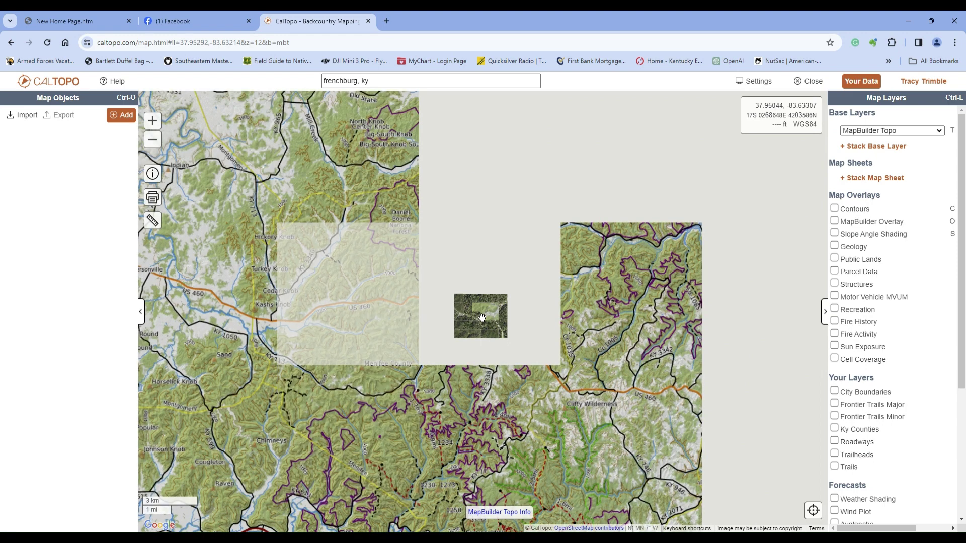
# - Turn on the Ky Counties custom layer and show its boundaries over the state on MapBuilder Topo
pyautogui.scroll(-4, 855, 276)
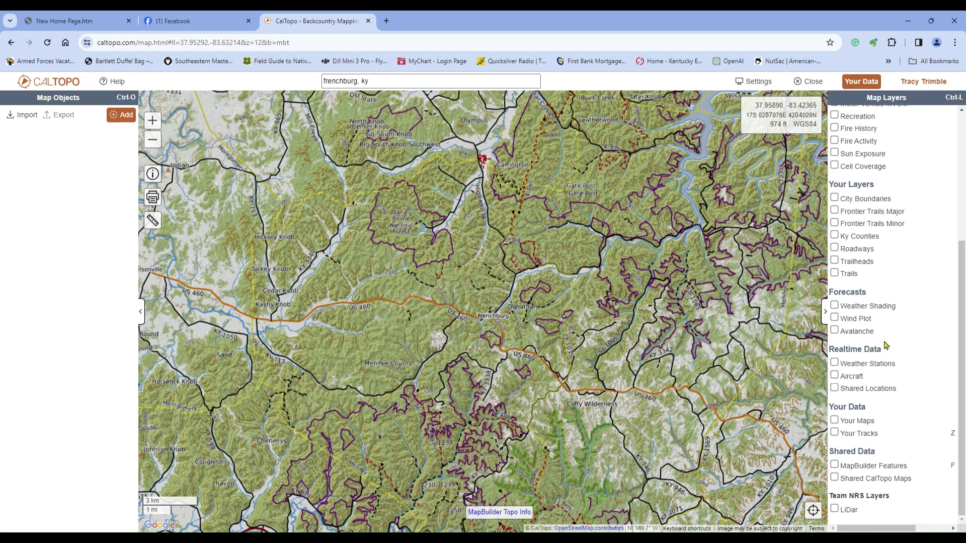
pyautogui.scroll(1, 883, 352)
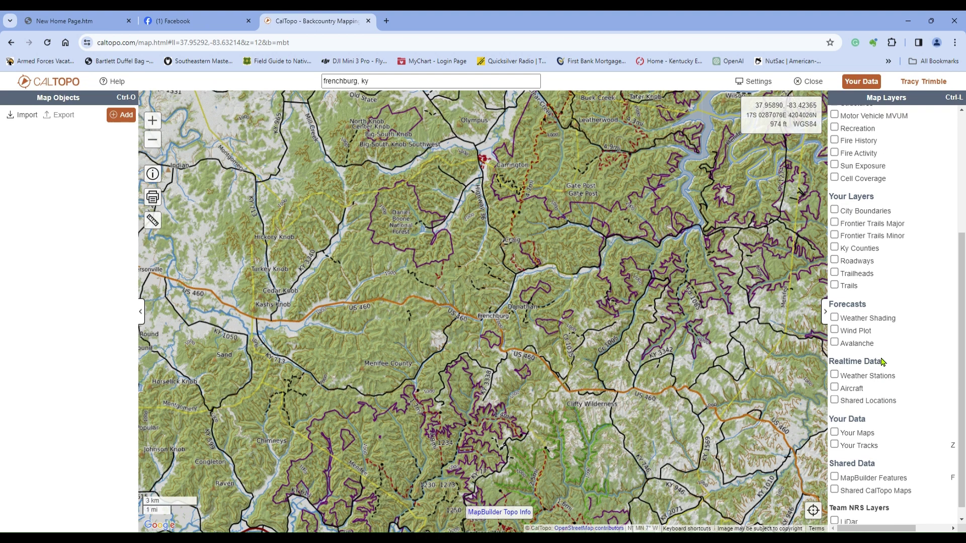
pyautogui.scroll(1, 884, 347)
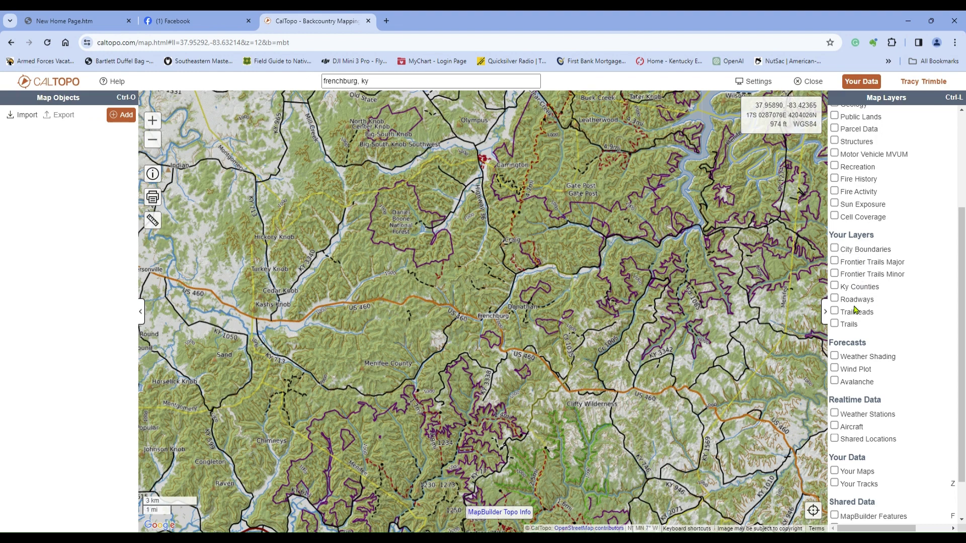
pyautogui.click(834, 286)
pyautogui.scroll(-4, 553, 363)
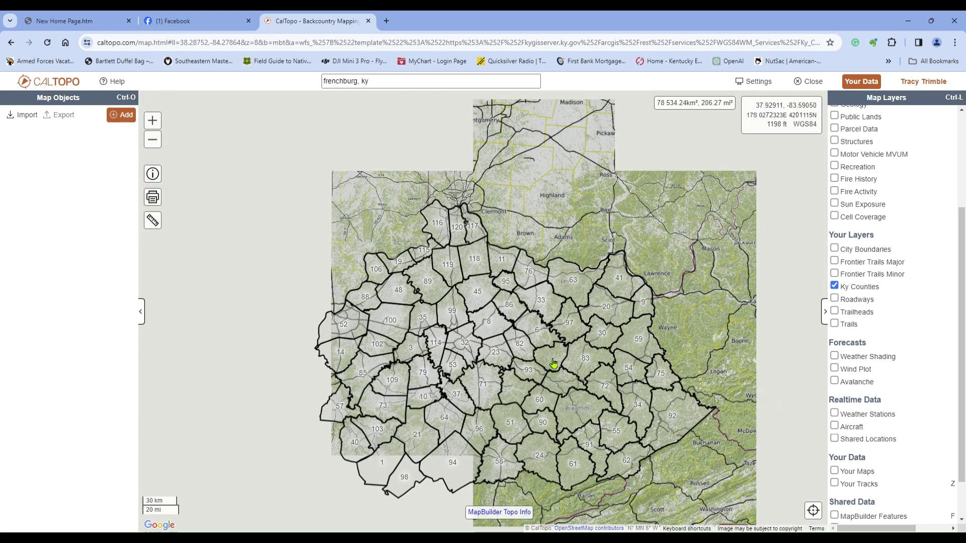
pyautogui.moveTo(554, 363); pyautogui.dragTo(630, 326)
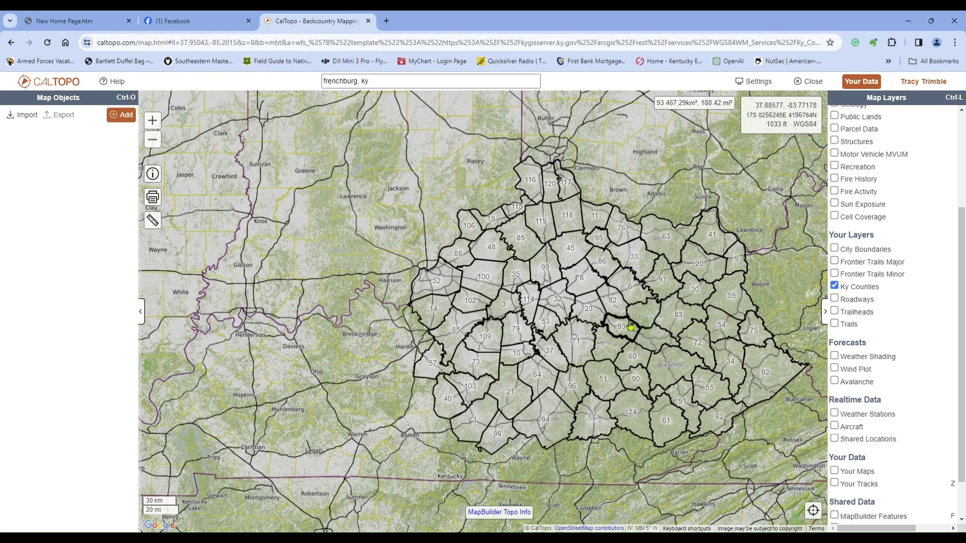
# - Examine the county boundaries and numbers across Kentucky, turn off the Ky Counties layer and return to Frenchburg
pyautogui.scroll(-2, 630, 325)
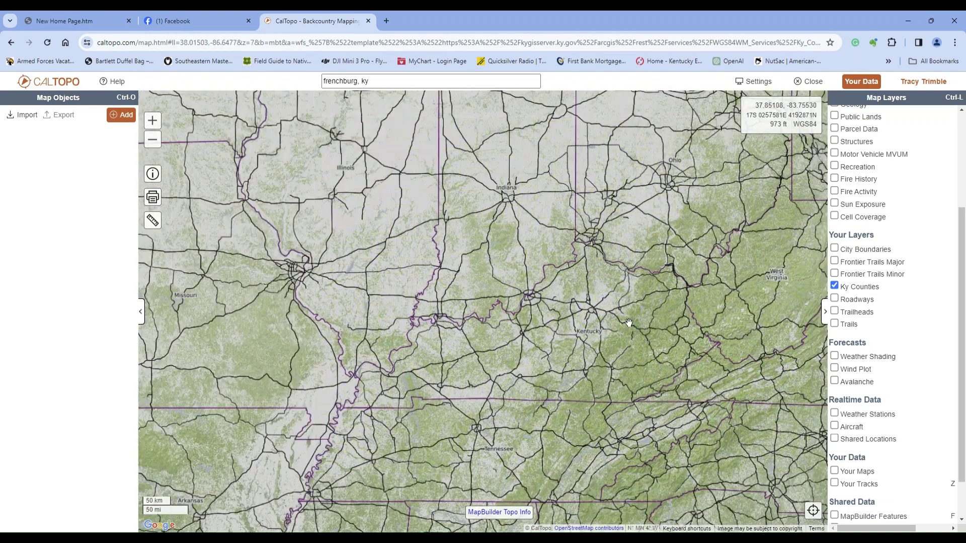
pyautogui.moveTo(629, 323); pyautogui.dragTo(571, 296)
pyautogui.scroll(2, 571, 295)
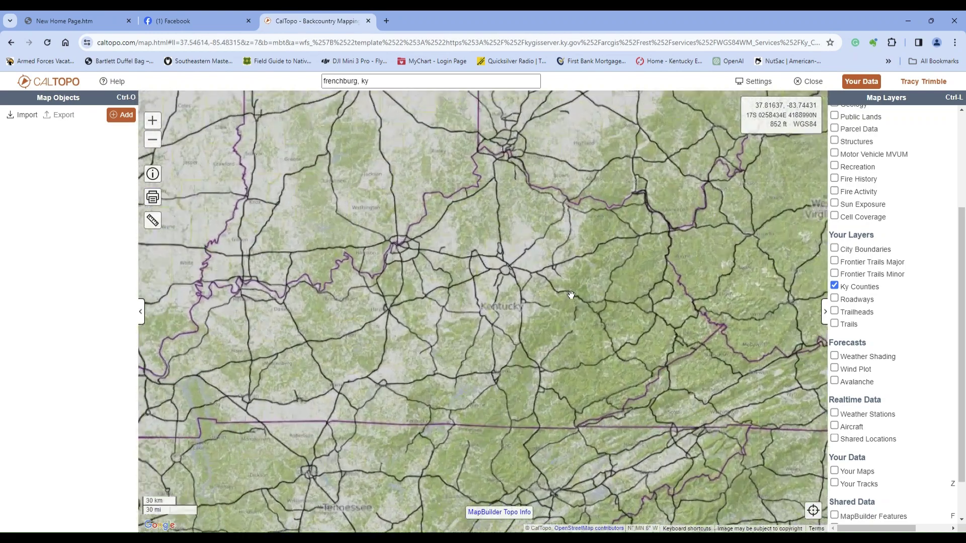
pyautogui.scroll(4, 570, 295)
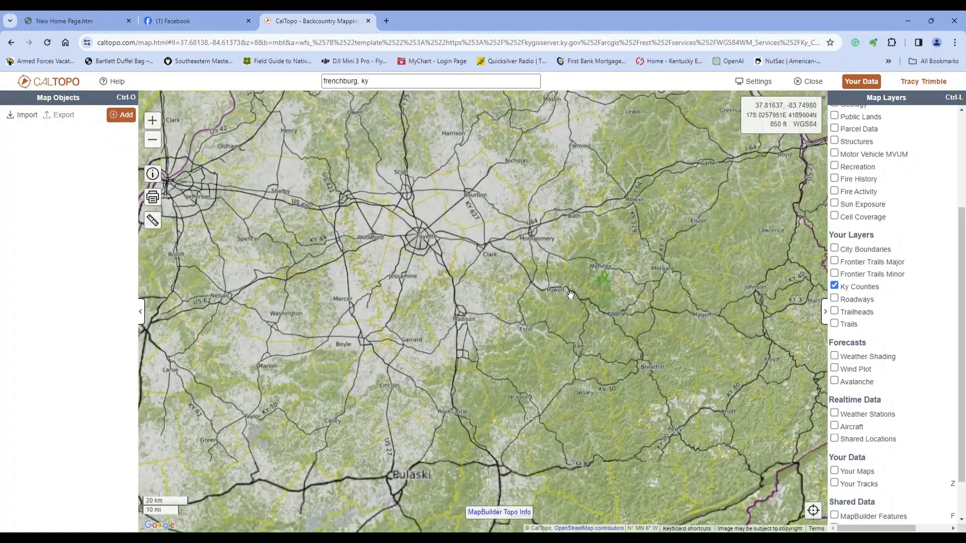
pyautogui.scroll(-1, 570, 294)
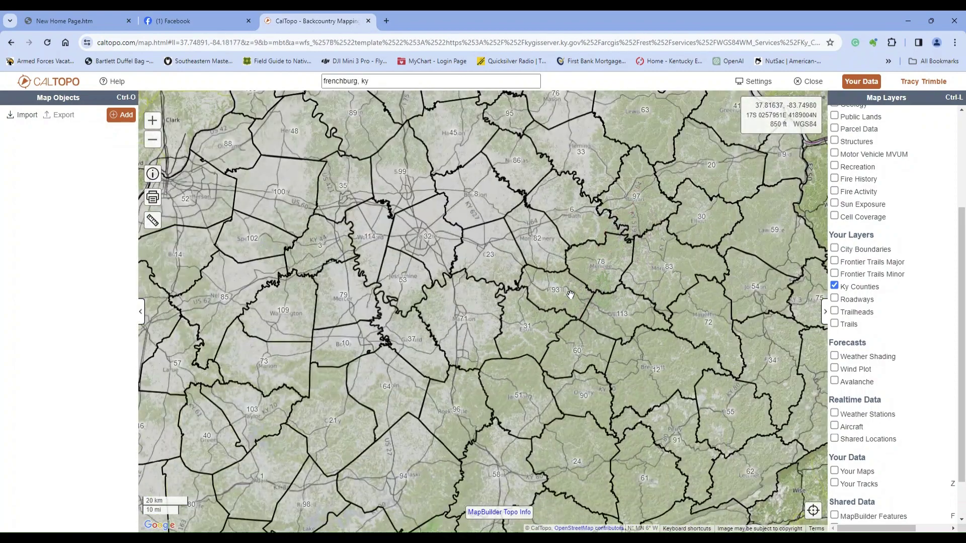
pyautogui.scroll(-2, 571, 301)
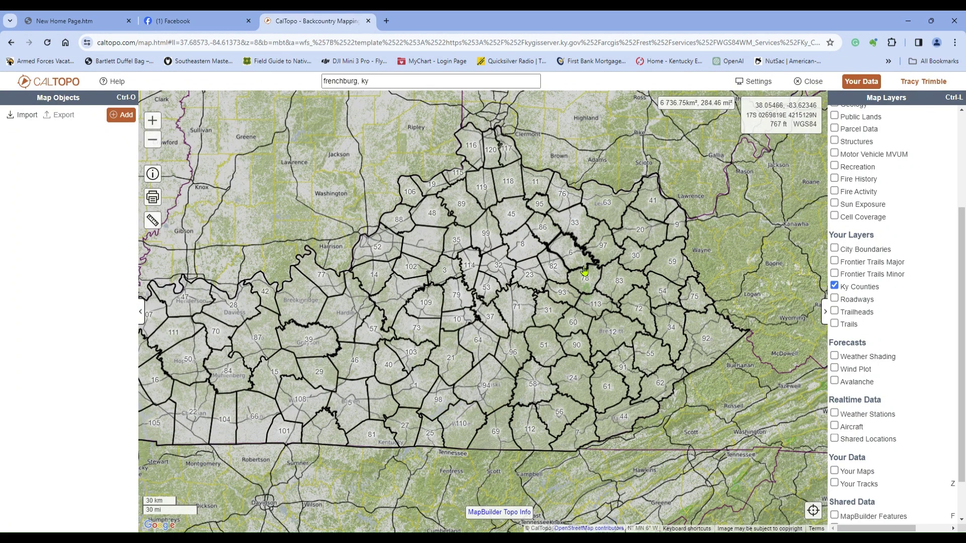
pyautogui.scroll(2, 592, 296)
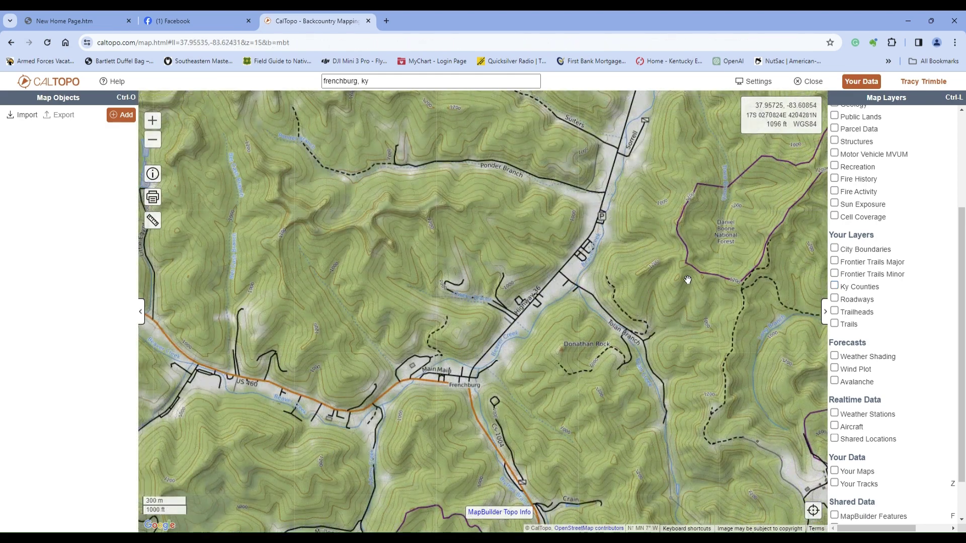
# - Turn on the Roadways custom layer and inspect the street names along Highway 36 near Lee Ln and Walnut Grove Ct
pyautogui.click(834, 299)
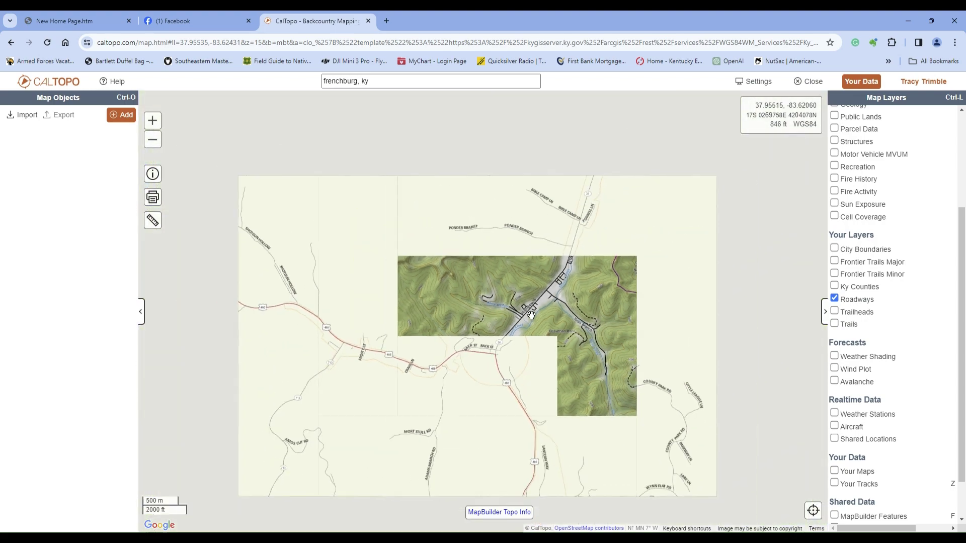
pyautogui.scroll(3, 531, 315)
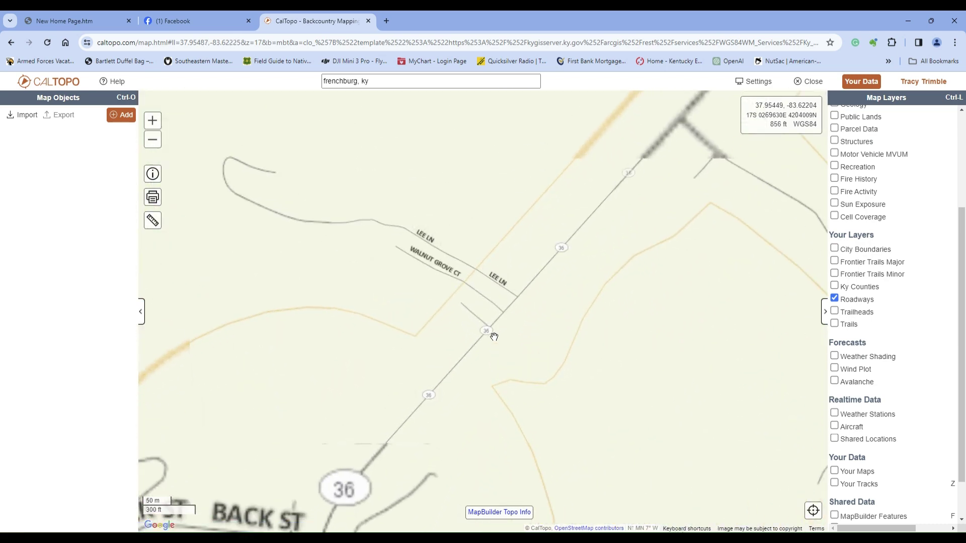
pyautogui.scroll(1, 491, 334)
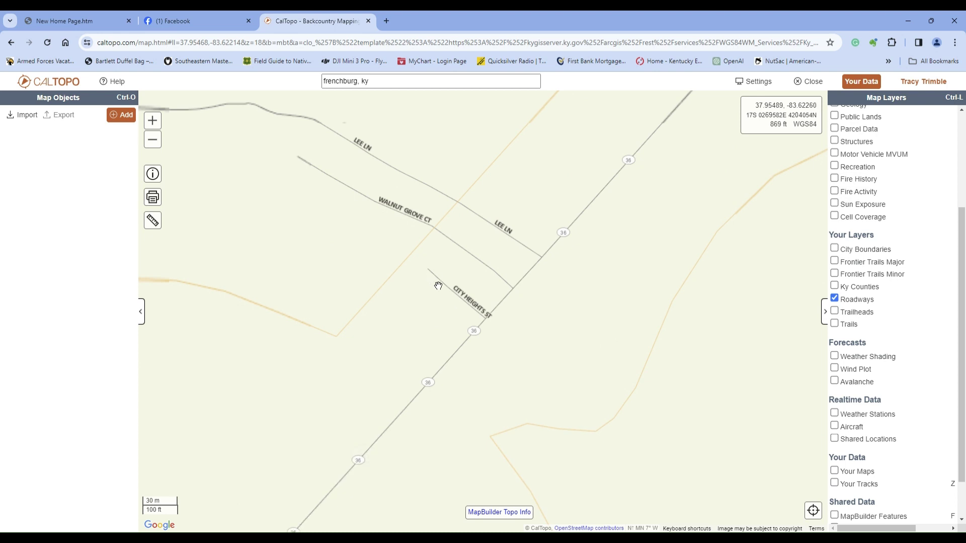
pyautogui.scroll(-1, 546, 293)
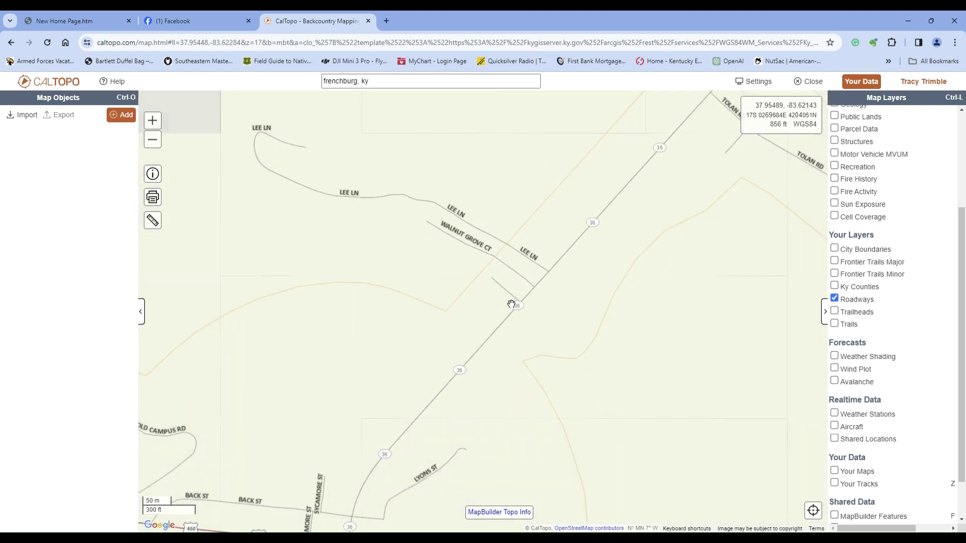
pyautogui.scroll(-2, 536, 316)
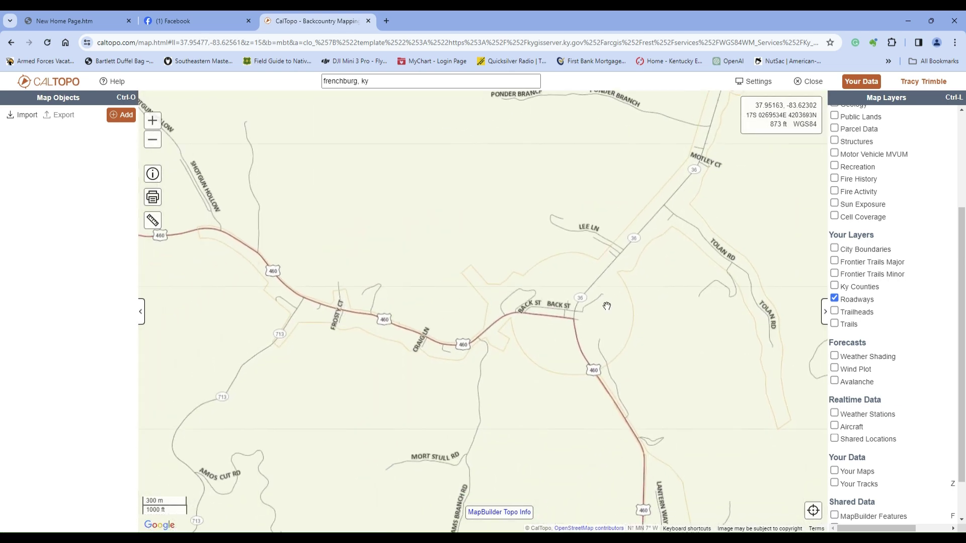
# - Examine the Roadways labels along US 460 west of Frenchburg, including the Menifee County Middle School access road
pyautogui.moveTo(428, 392); pyautogui.dragTo(574, 340)
pyautogui.scroll(1, 440, 321)
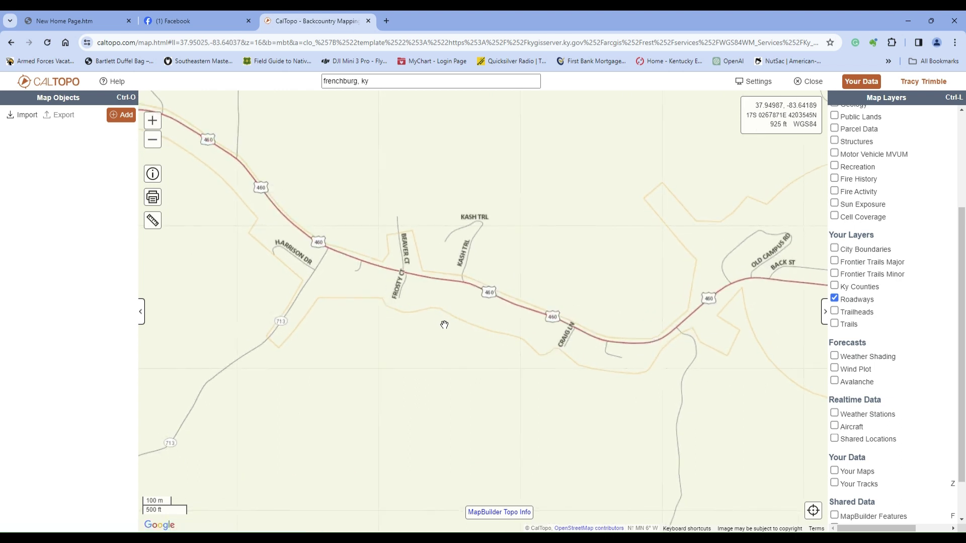
pyautogui.moveTo(397, 310); pyautogui.dragTo(551, 339)
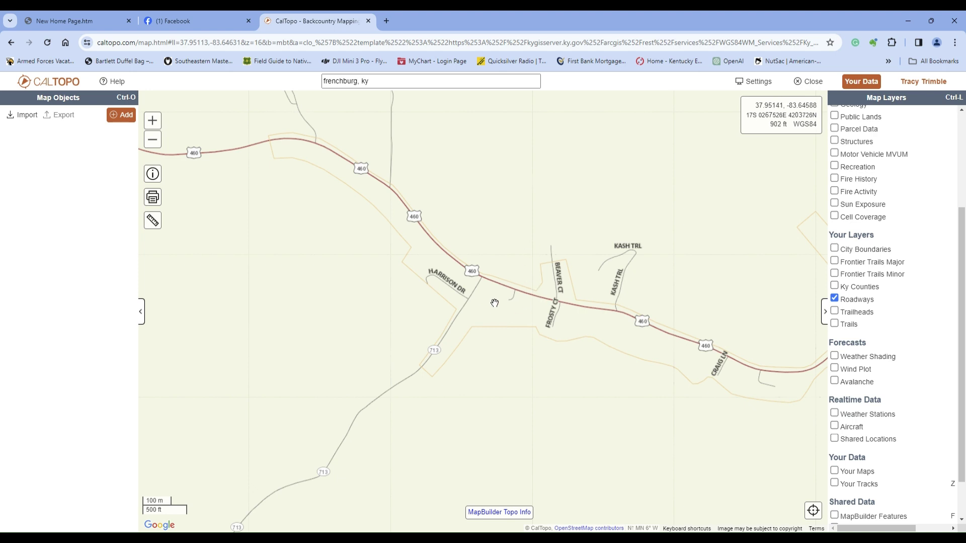
pyautogui.scroll(2, 557, 298)
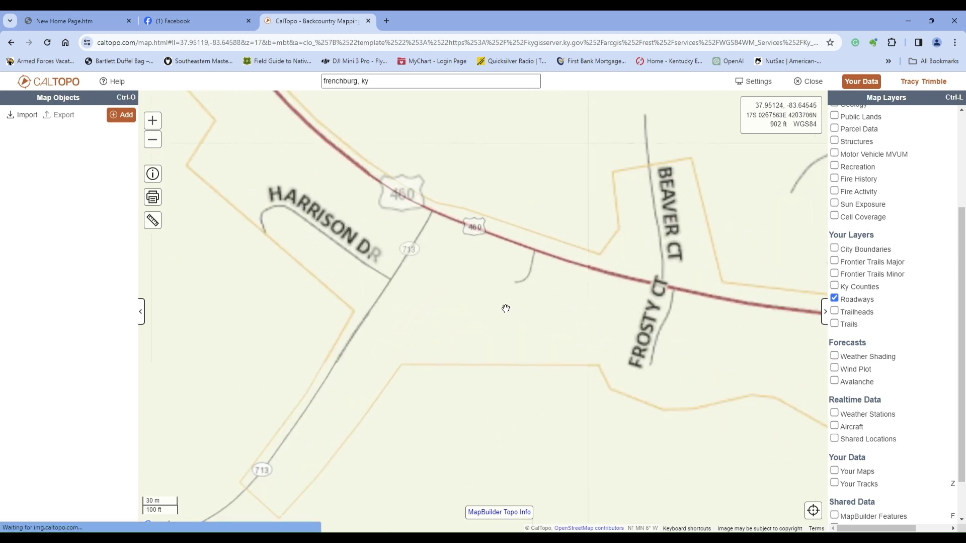
pyautogui.scroll(1, 545, 274)
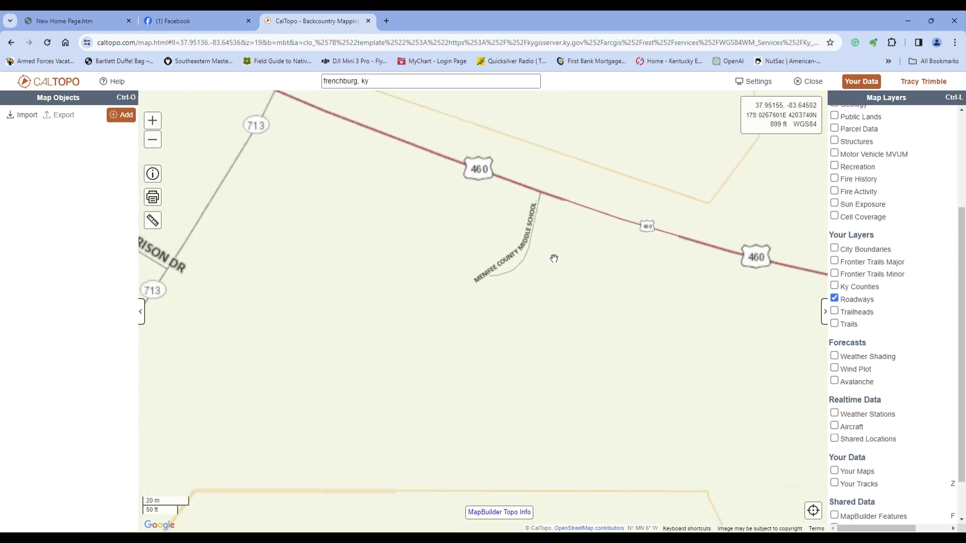
pyautogui.moveTo(555, 258); pyautogui.dragTo(488, 322)
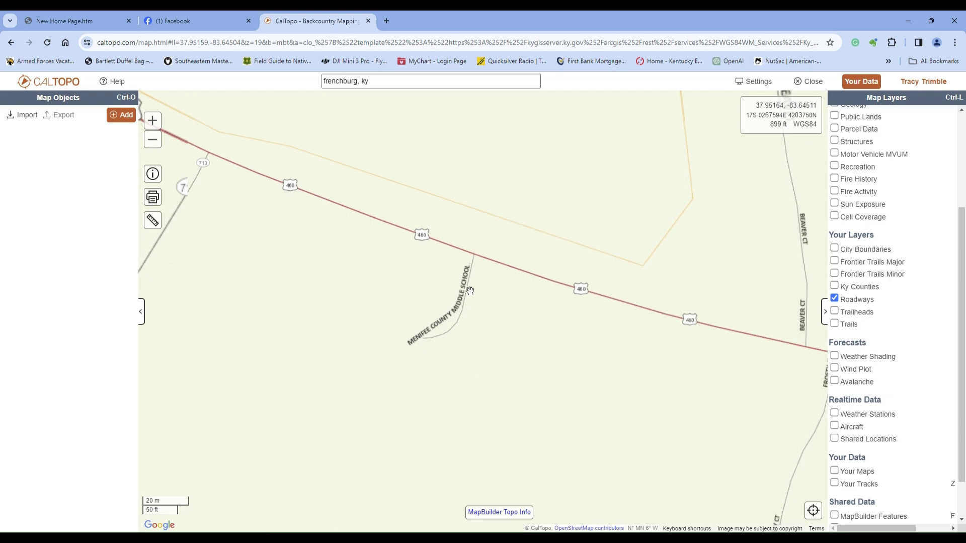
pyautogui.scroll(-3, 500, 354)
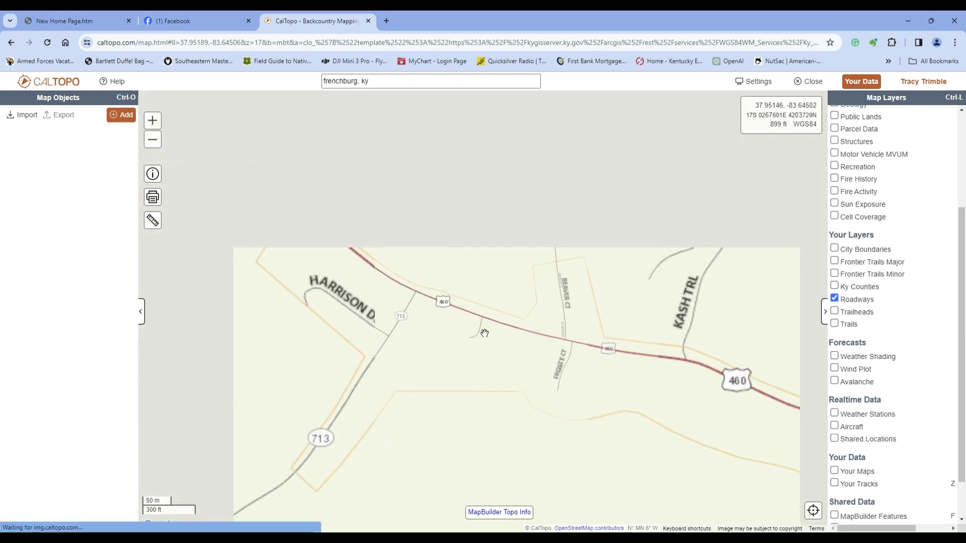
# - Turn off the Roadways layer and turn on the Frontier Trails Major layer over a statewide view of Kentucky
pyautogui.scroll(-1, 478, 337)
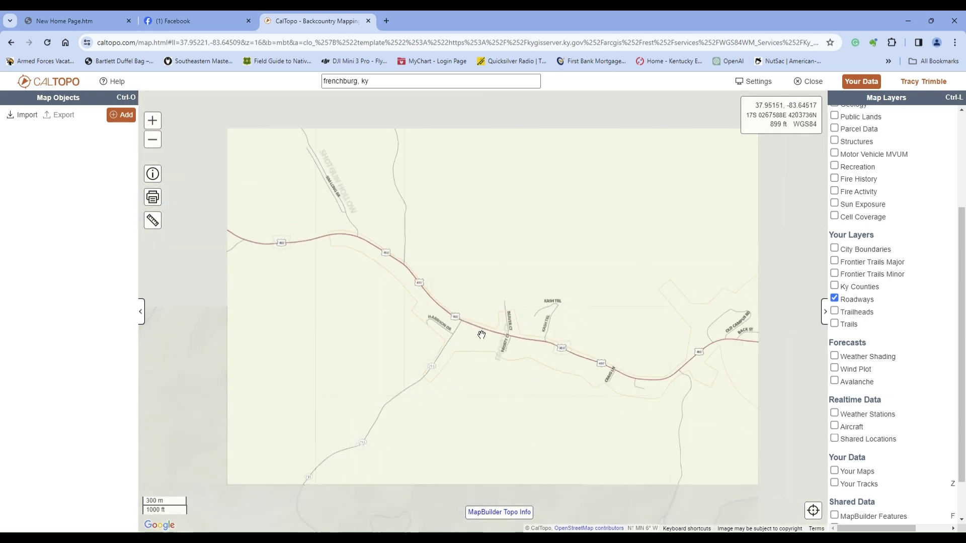
pyautogui.click(835, 299)
pyautogui.scroll(-4, 600, 328)
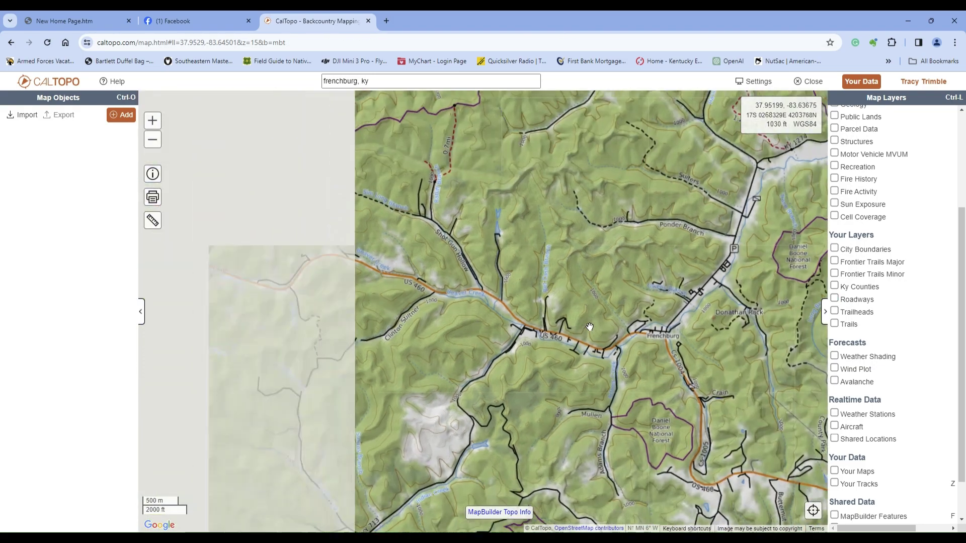
pyautogui.scroll(-3, 582, 322)
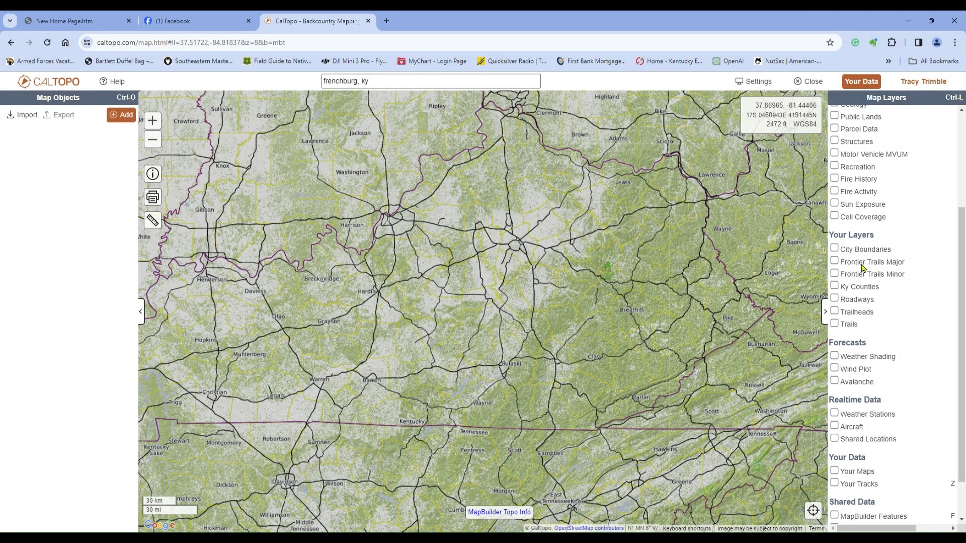
pyautogui.click(835, 263)
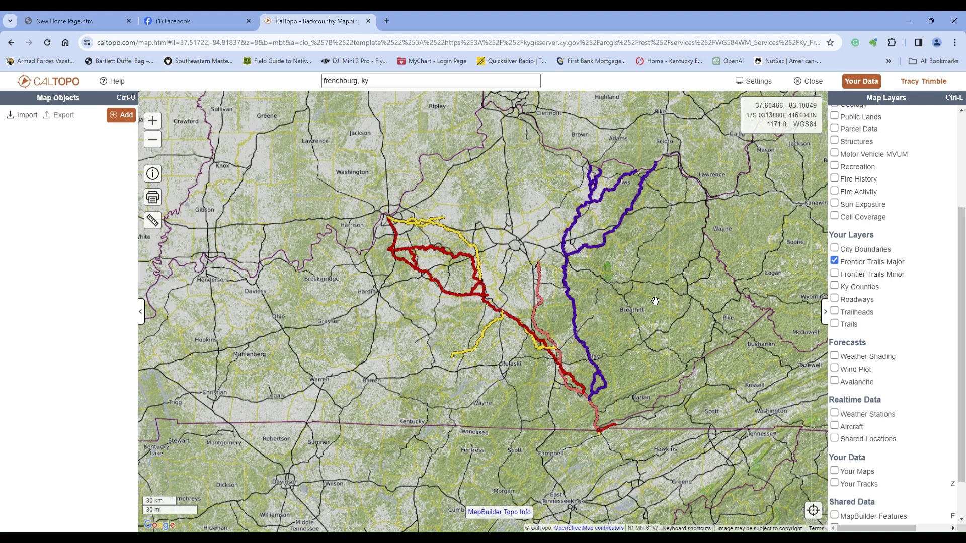
# - Examine the labelled routes on the Frontier Trails Major layer, following Warriors Path and then Wilderness Road around Junction City
pyautogui.scroll(2, 591, 314)
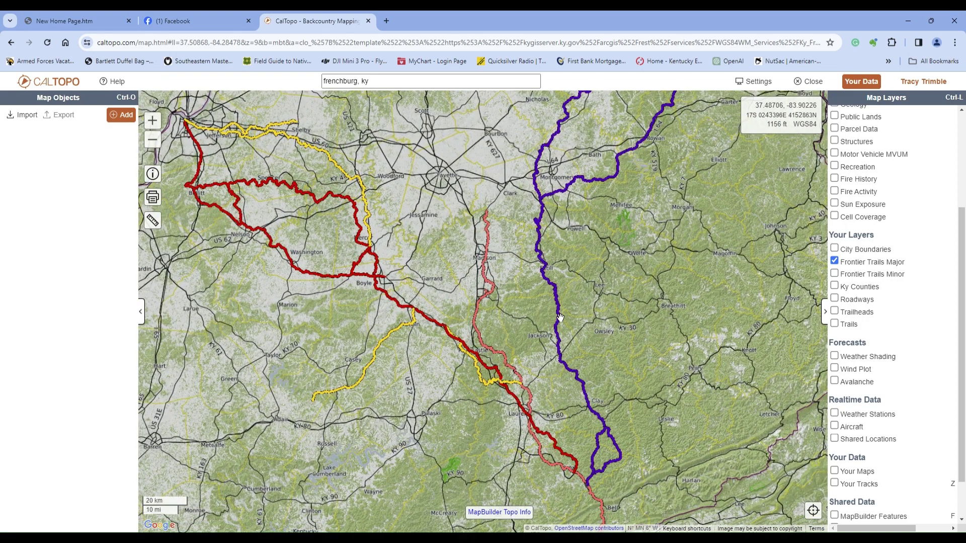
pyautogui.scroll(5, 559, 317)
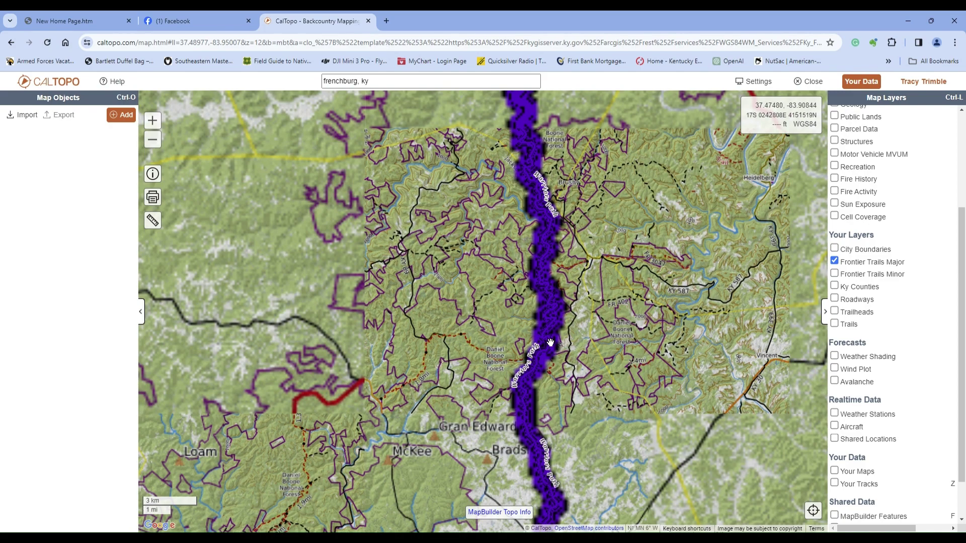
pyautogui.scroll(-2, 550, 340)
pyautogui.scroll(-1, 594, 401)
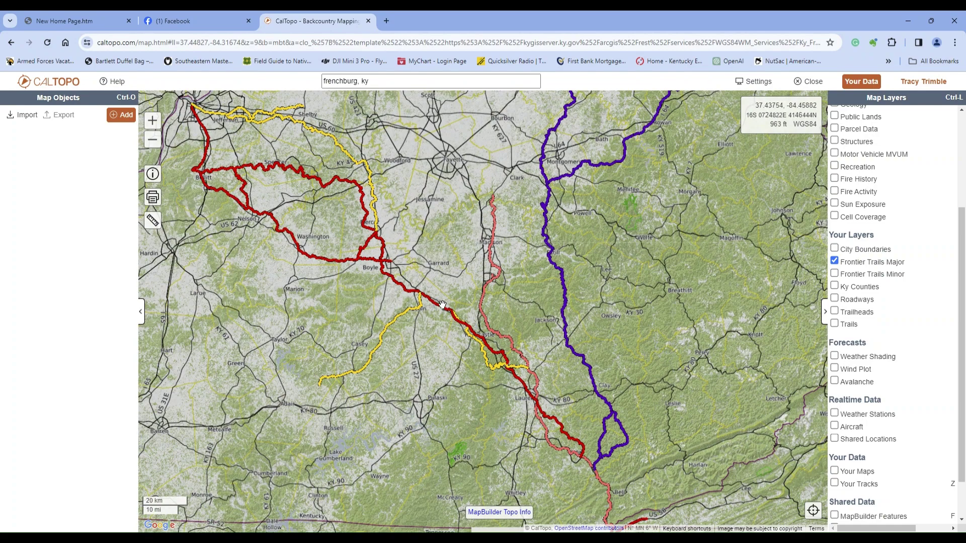
pyautogui.scroll(1, 351, 291)
pyautogui.scroll(3, 351, 291)
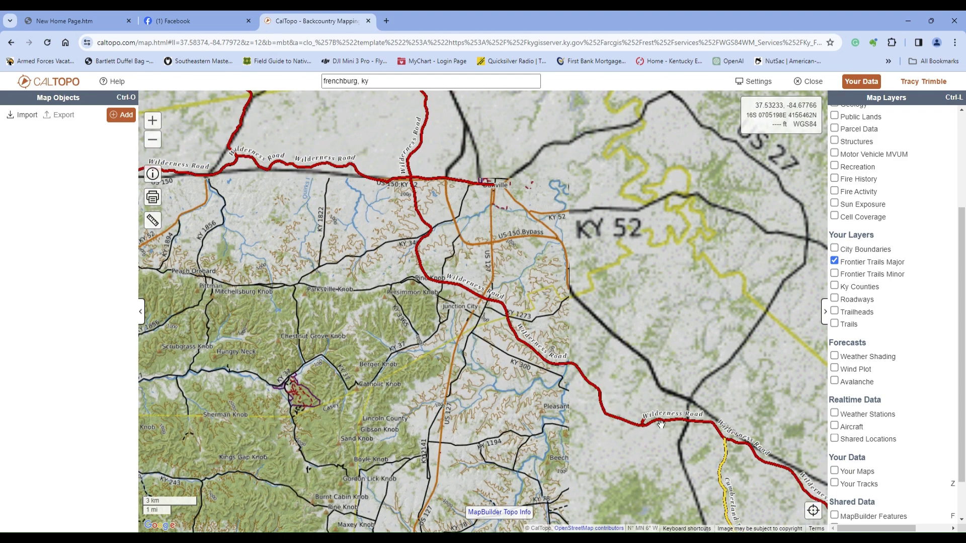
pyautogui.scroll(-1, 534, 344)
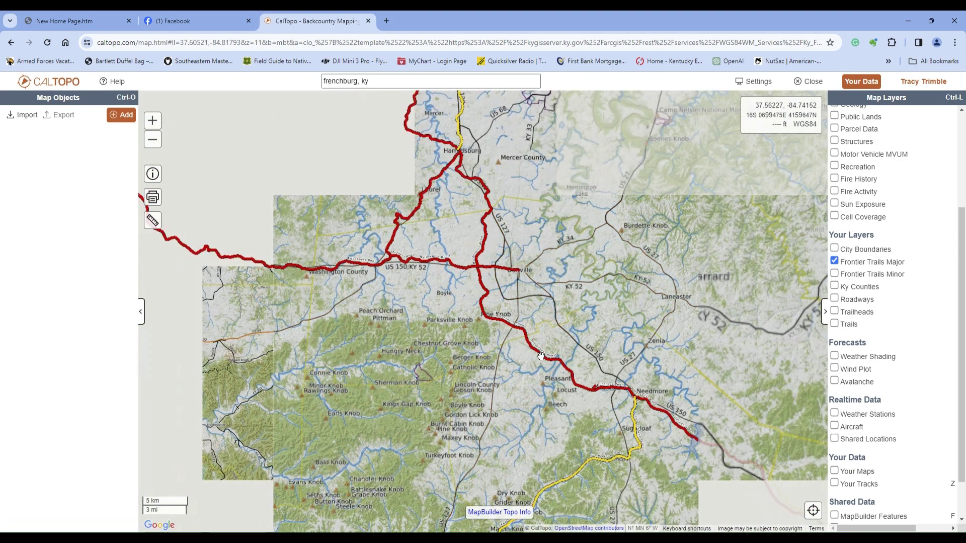
pyautogui.scroll(-1, 532, 368)
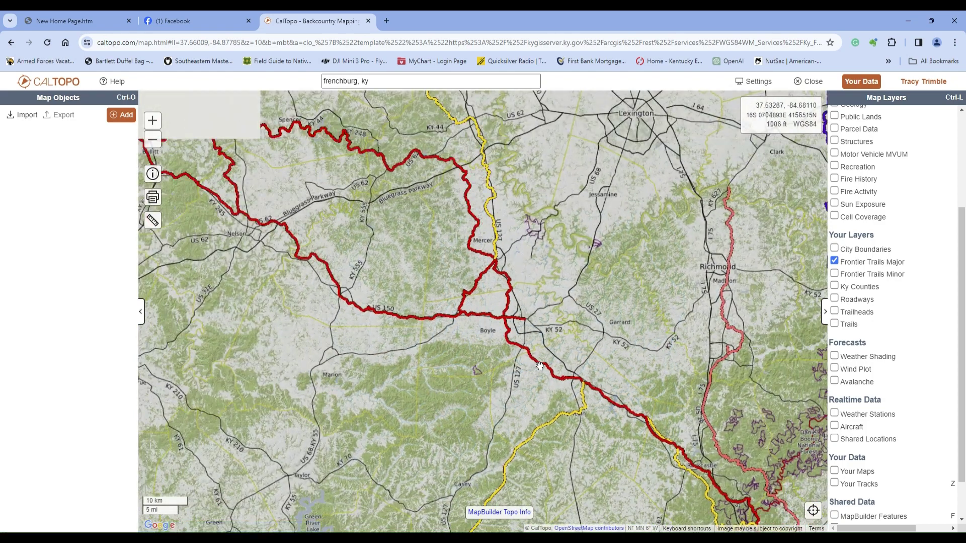
# - Turn on the Frontier Trails Minor layer and inspect its routes around Lexington, Frankfort and northeast Kentucky alongside the major trails
pyautogui.scroll(-1, 461, 352)
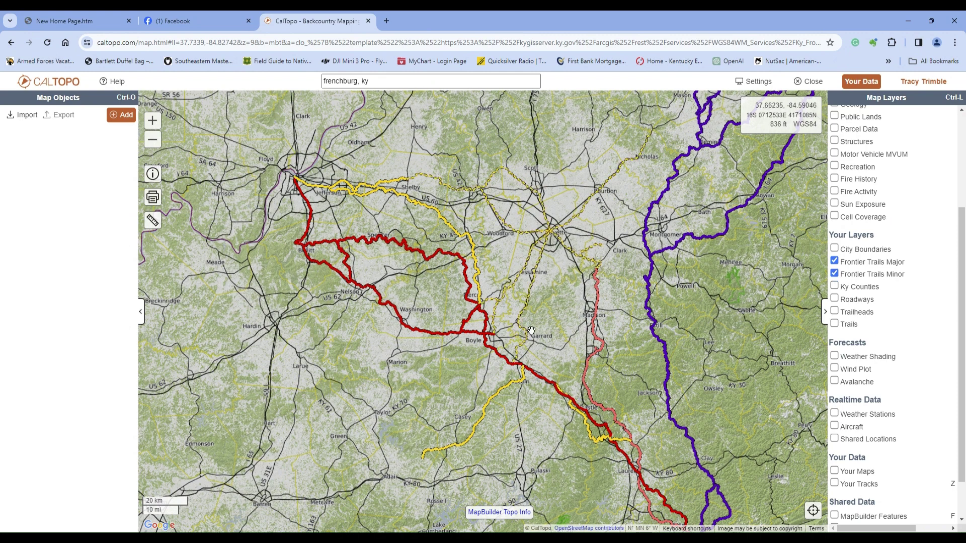
pyautogui.scroll(1, 540, 305)
pyautogui.moveTo(540, 305); pyautogui.dragTo(453, 361)
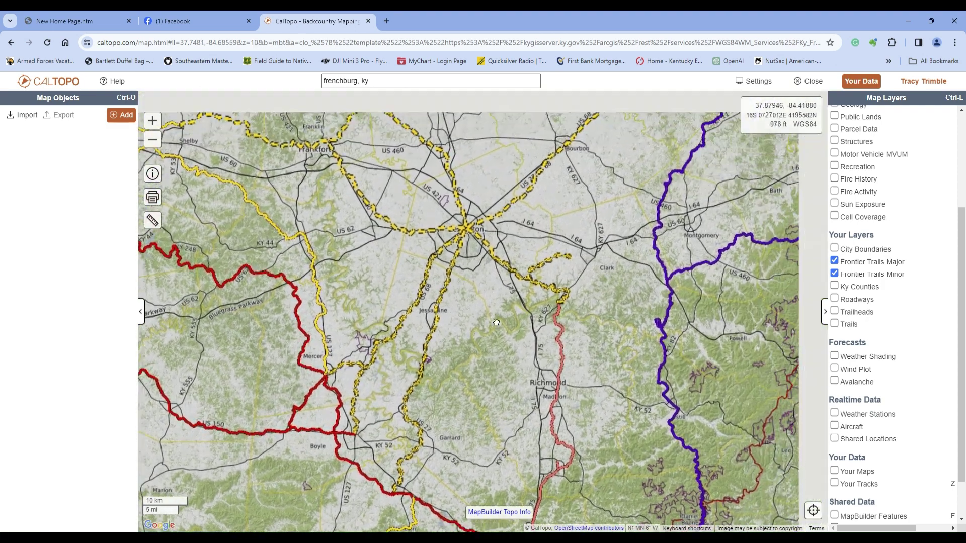
pyautogui.moveTo(505, 290); pyautogui.dragTo(468, 382)
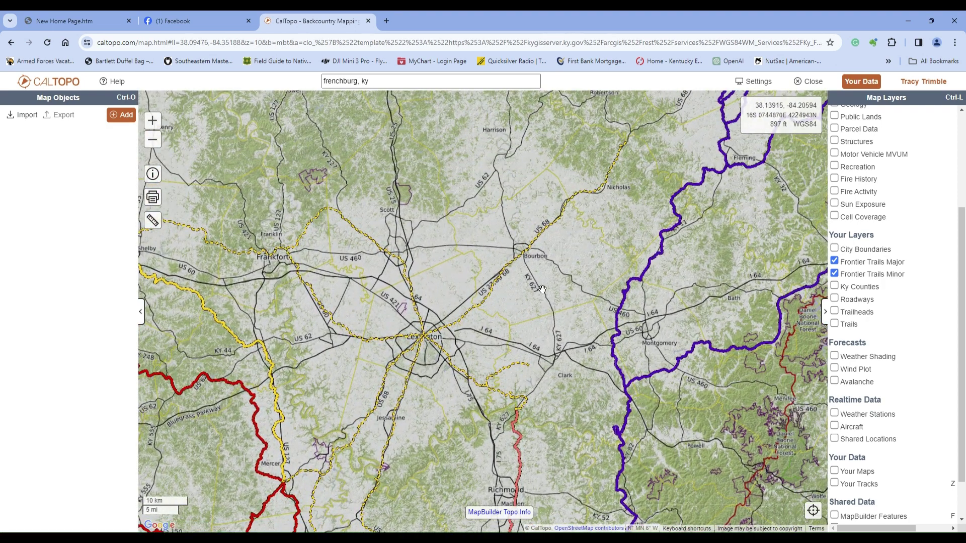
pyautogui.moveTo(578, 249); pyautogui.dragTo(500, 346)
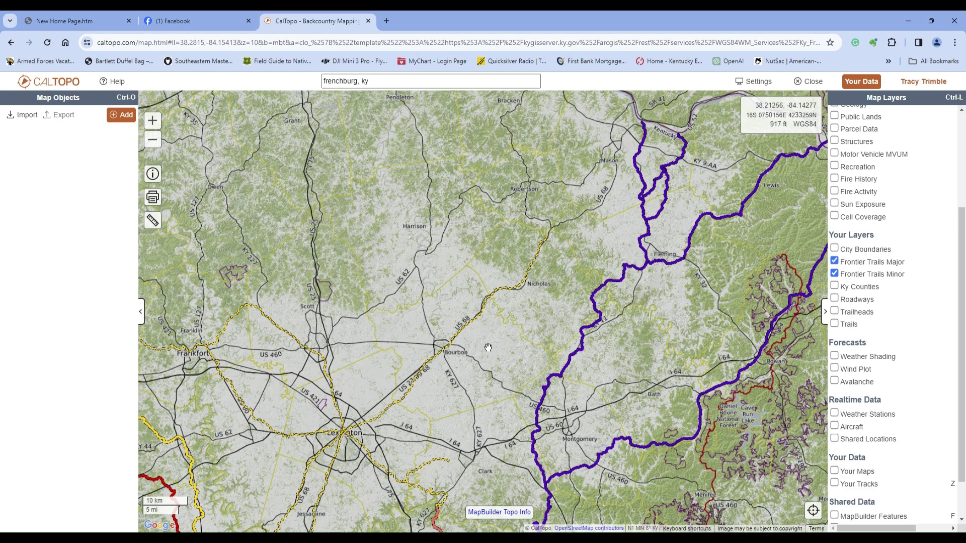
pyautogui.scroll(-1, 488, 347)
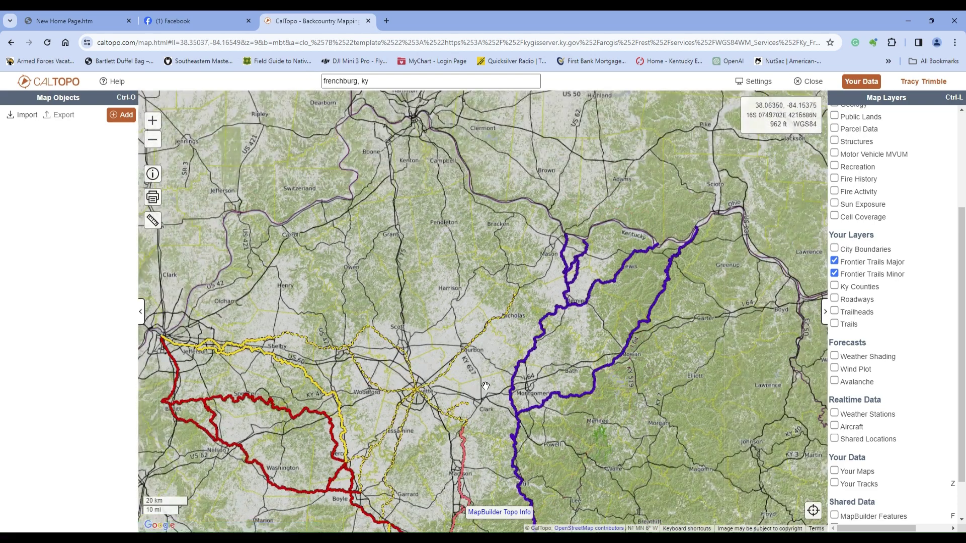
pyautogui.moveTo(483, 391); pyautogui.dragTo(530, 254)
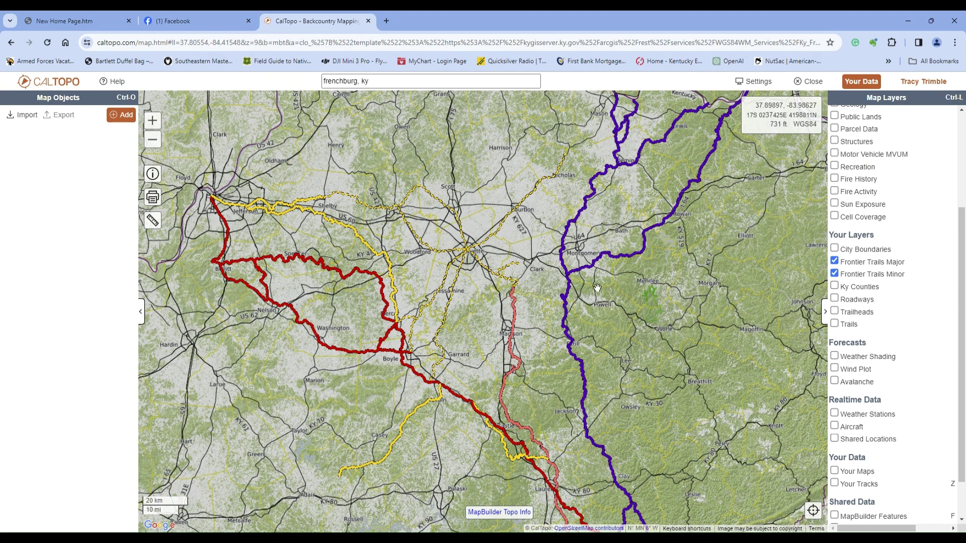
# - Replace both Frontier Trails layers with City Boundaries on the Map base layer and inspect the city limits around Jeffersonville and Bedford Rd
pyautogui.click(834, 274)
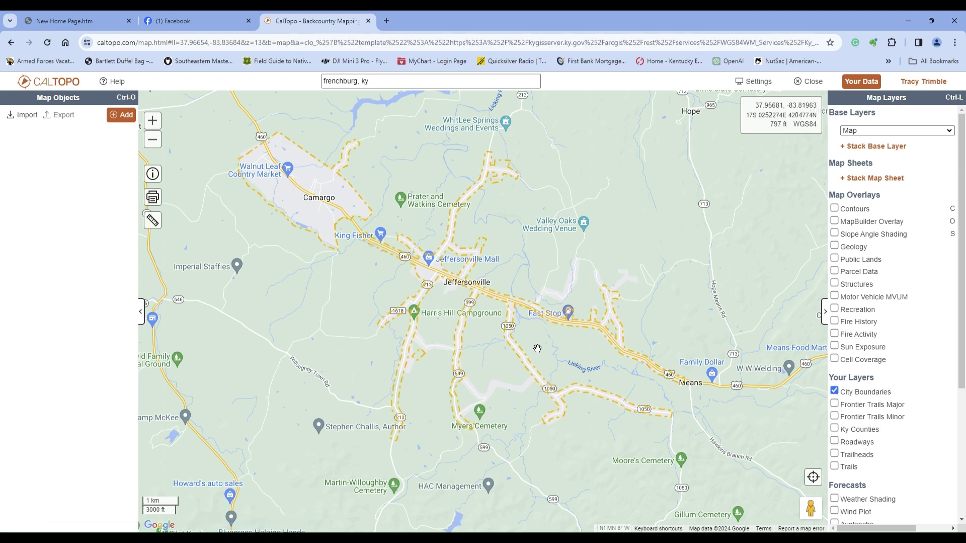
pyautogui.scroll(2, 431, 262)
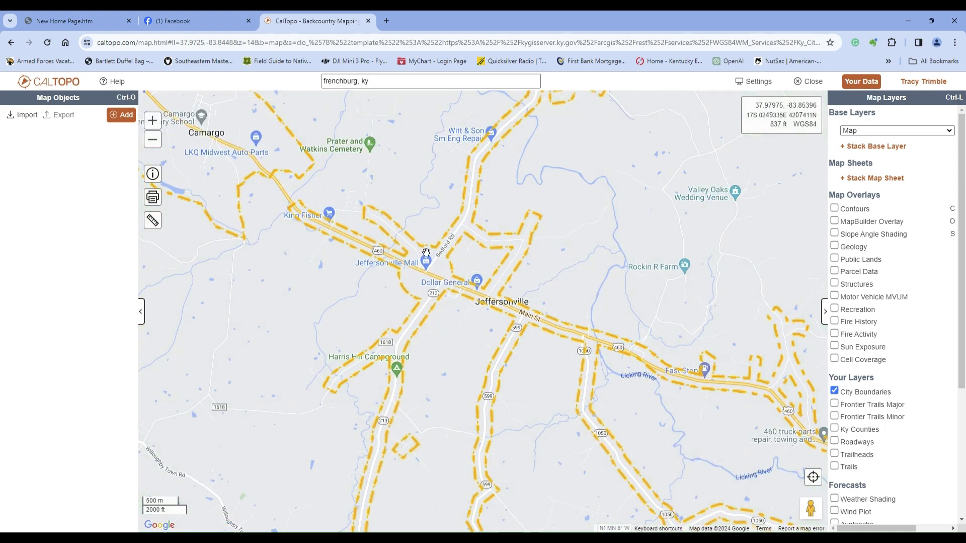
pyautogui.scroll(2, 482, 259)
pyautogui.moveTo(482, 259); pyautogui.dragTo(495, 310)
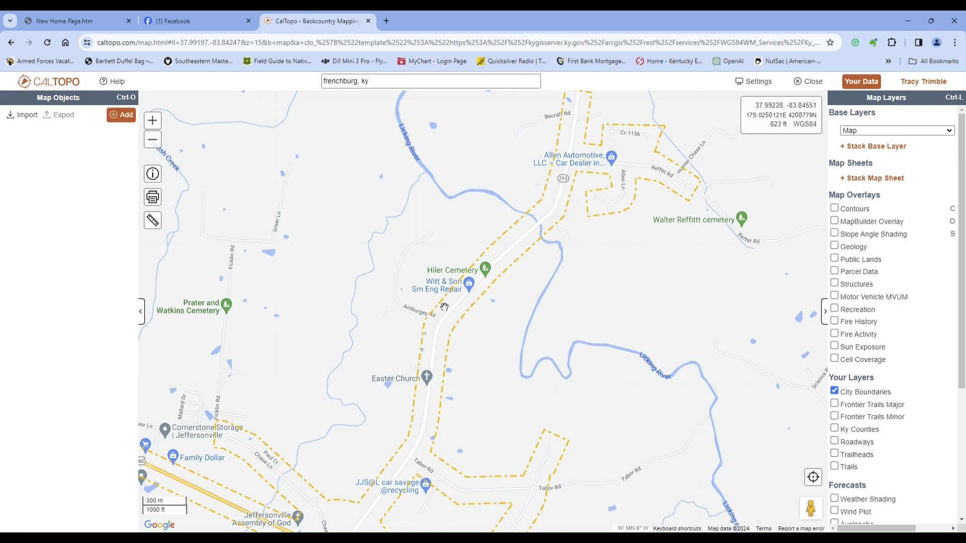
pyautogui.scroll(2, 444, 312)
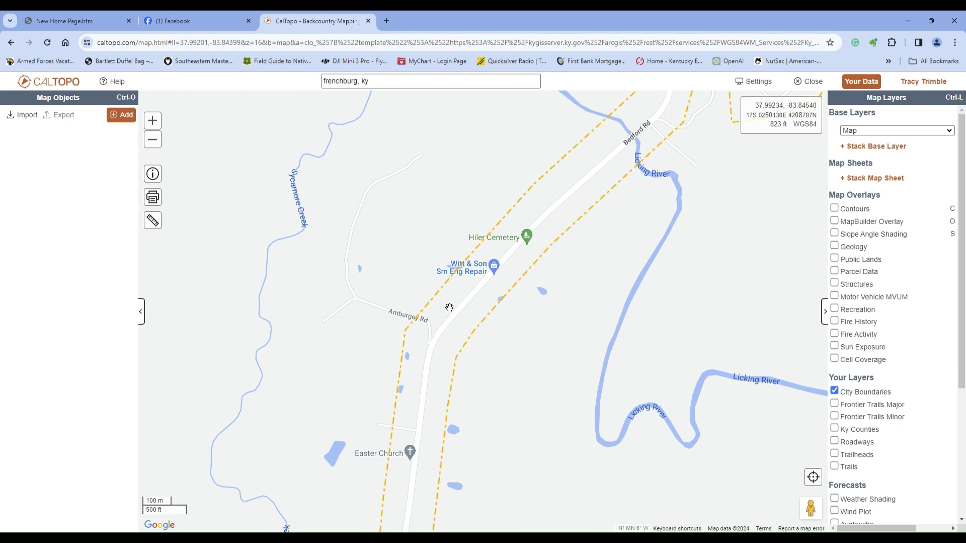
# - Compare the city boundaries of Jeffersonville and nearby towns such as Mt Sterling and Frenchburg, and turn off City Boundaries
pyautogui.scroll(-3, 505, 336)
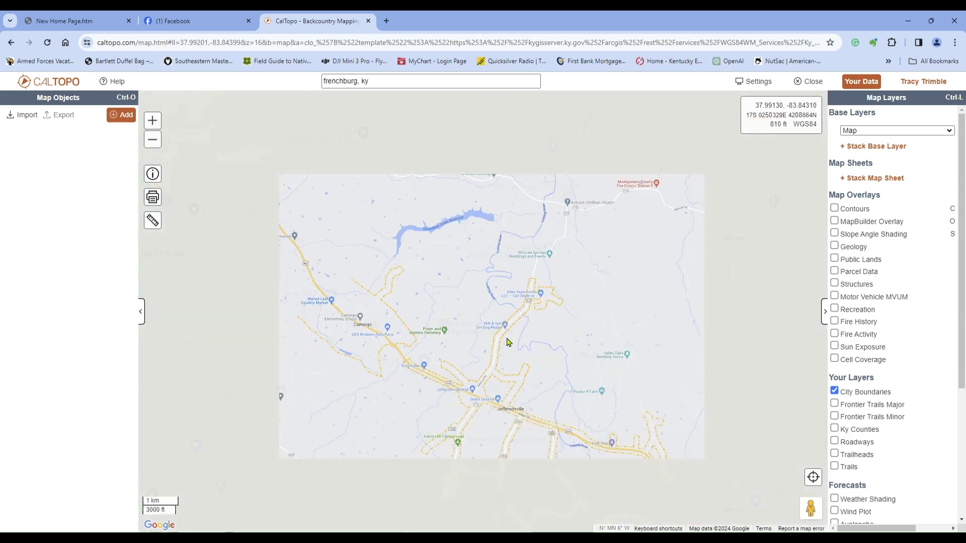
pyautogui.scroll(-5, 507, 342)
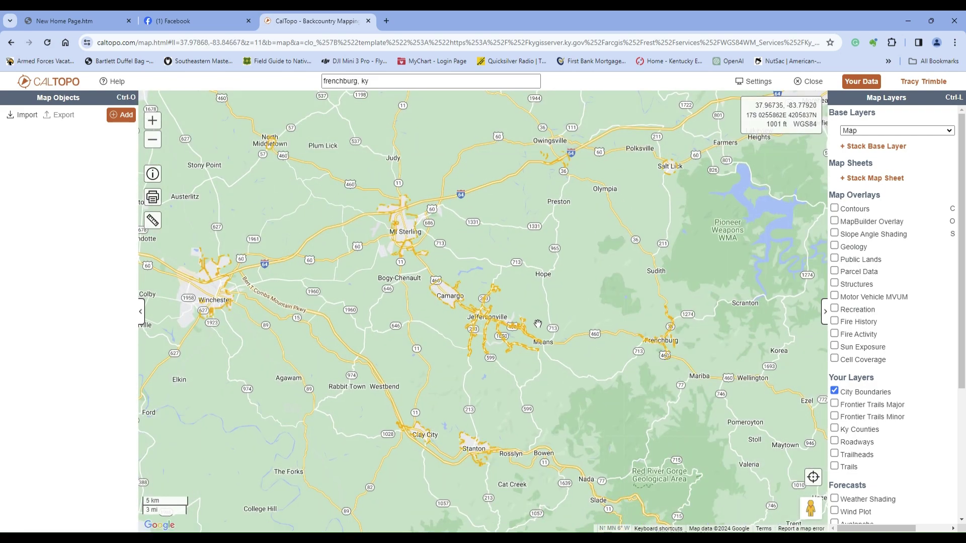
pyautogui.scroll(2, 538, 325)
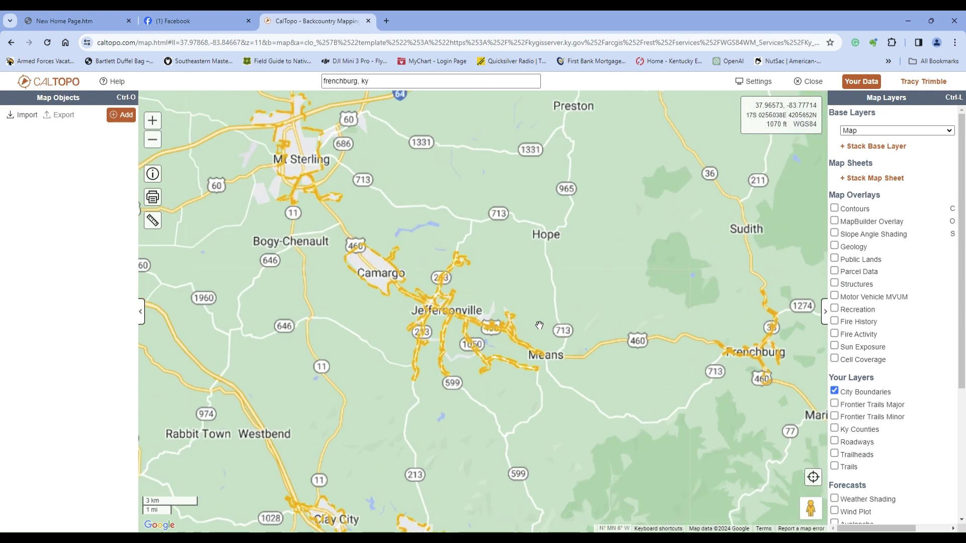
pyautogui.scroll(-5, 539, 325)
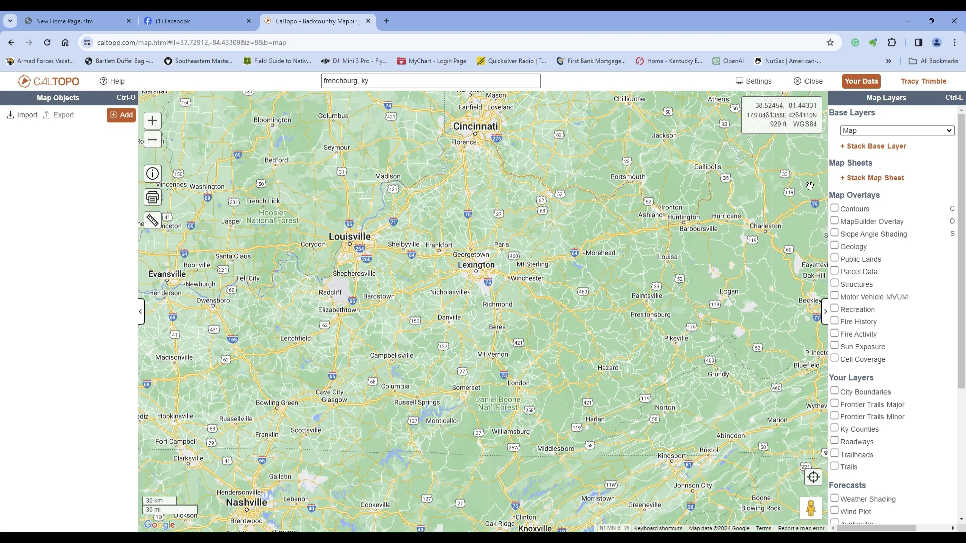
# - Stack the Physiographic Regions custom layer over the Map base layer at 95% opacity
pyautogui.click(859, 147)
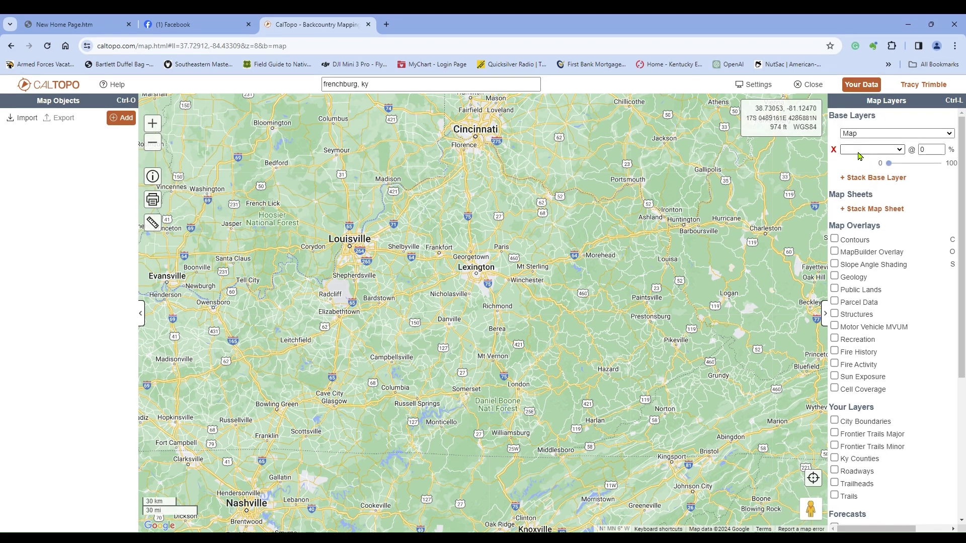
pyautogui.click(871, 149)
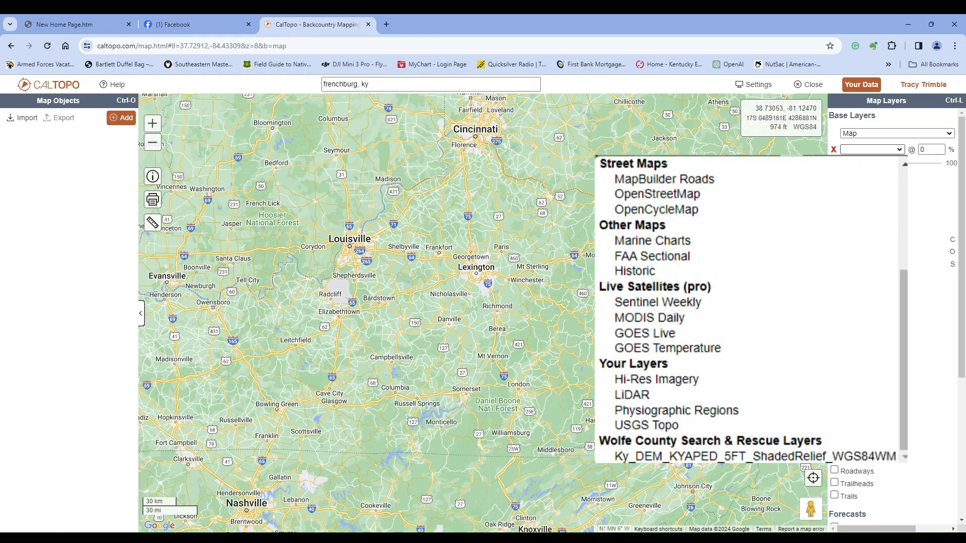
pyautogui.click(676, 411)
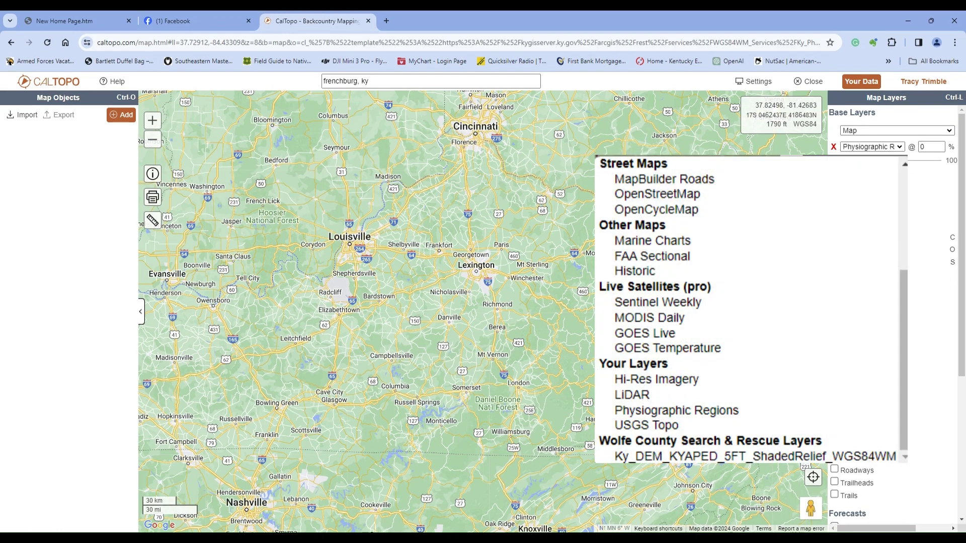
pyautogui.click(934, 166)
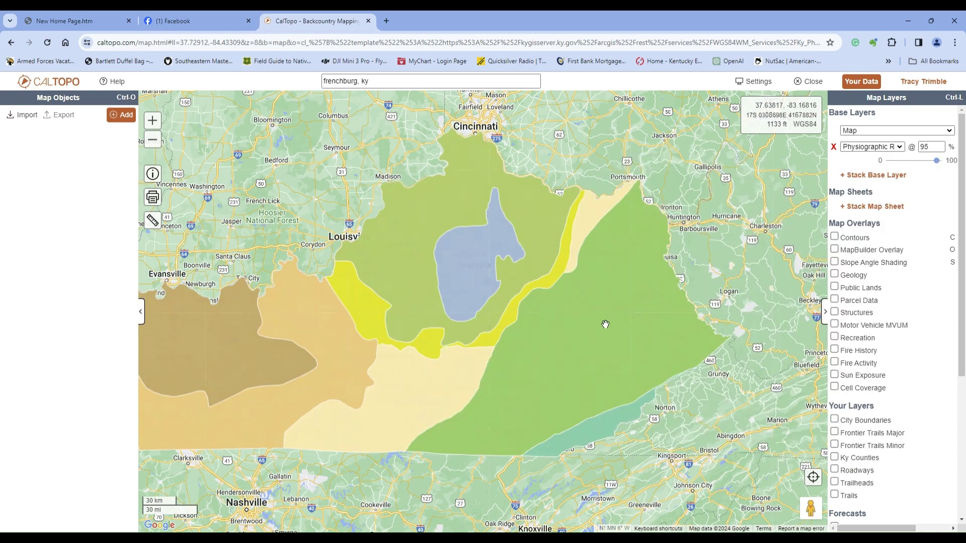
# - Examine the physiographic regions across Kentucky, including the narrow yellow band southeast of Lexington
pyautogui.moveTo(540, 324); pyautogui.dragTo(652, 304)
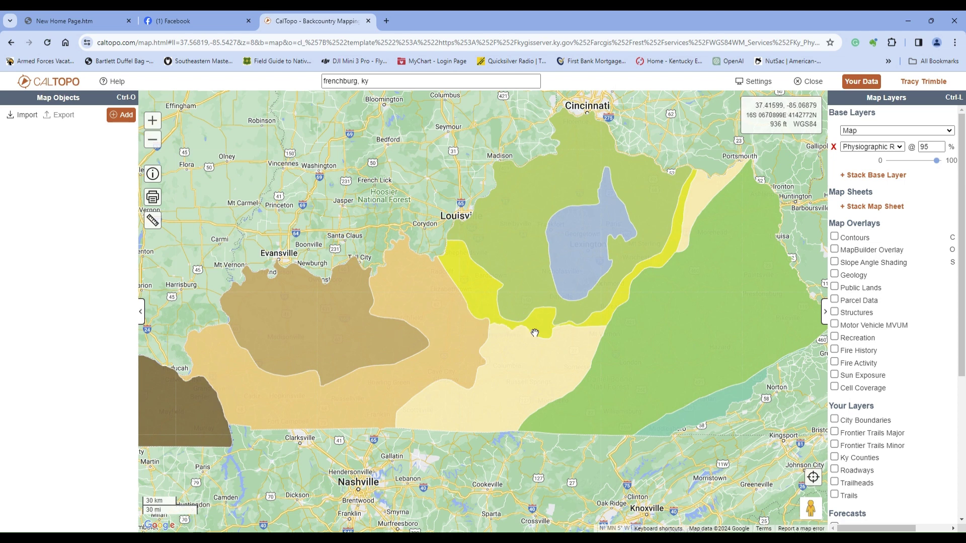
pyautogui.moveTo(636, 323); pyautogui.dragTo(596, 275)
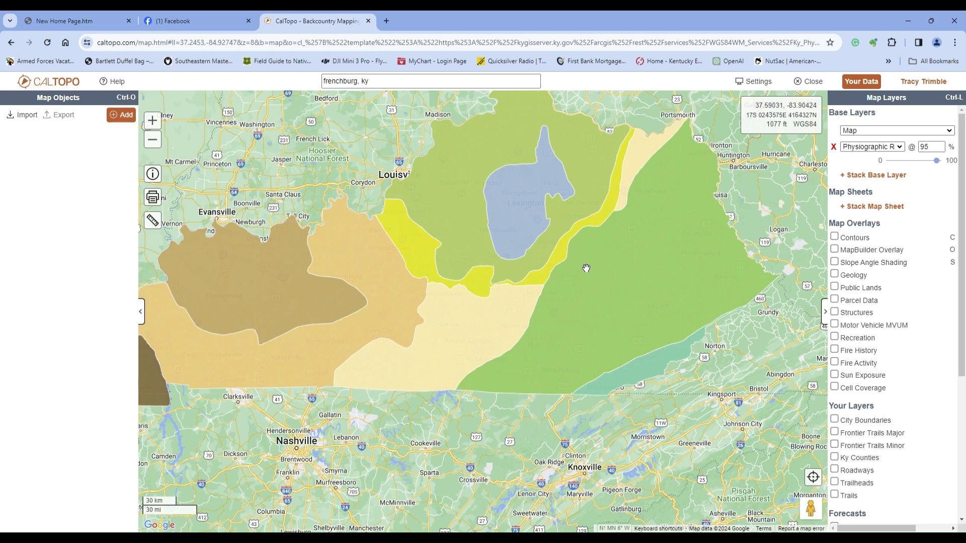
pyautogui.scroll(4, 576, 252)
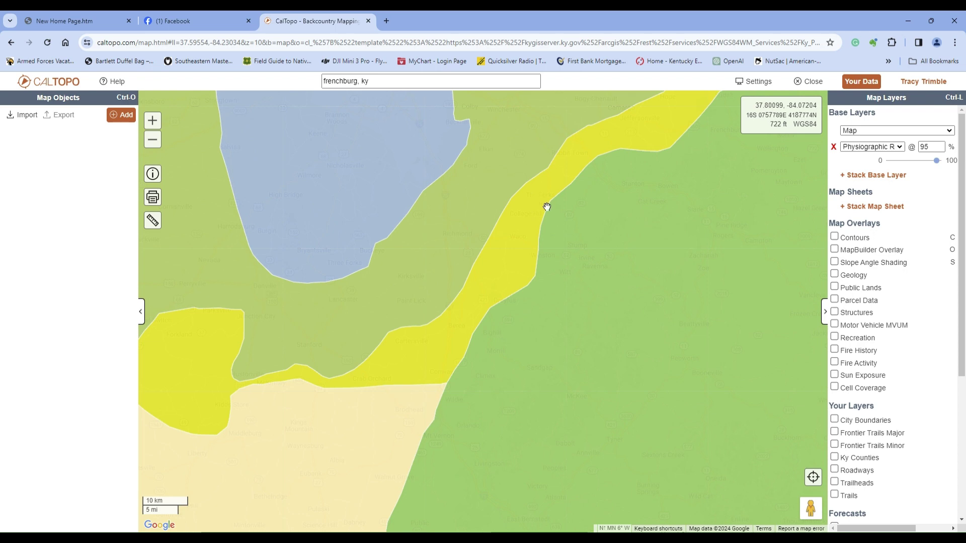
pyautogui.scroll(-3, 548, 208)
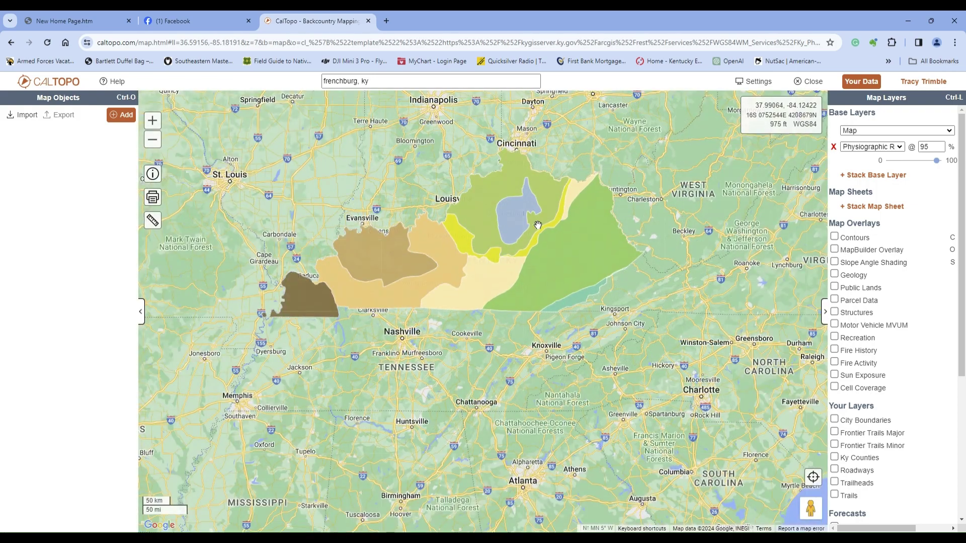
pyautogui.moveTo(539, 240); pyautogui.dragTo(572, 276)
# - Change the stacked base layer to LiDAR and inspect the ridges and valleys in detail near 37.78, -83.66
pyautogui.press('Down')
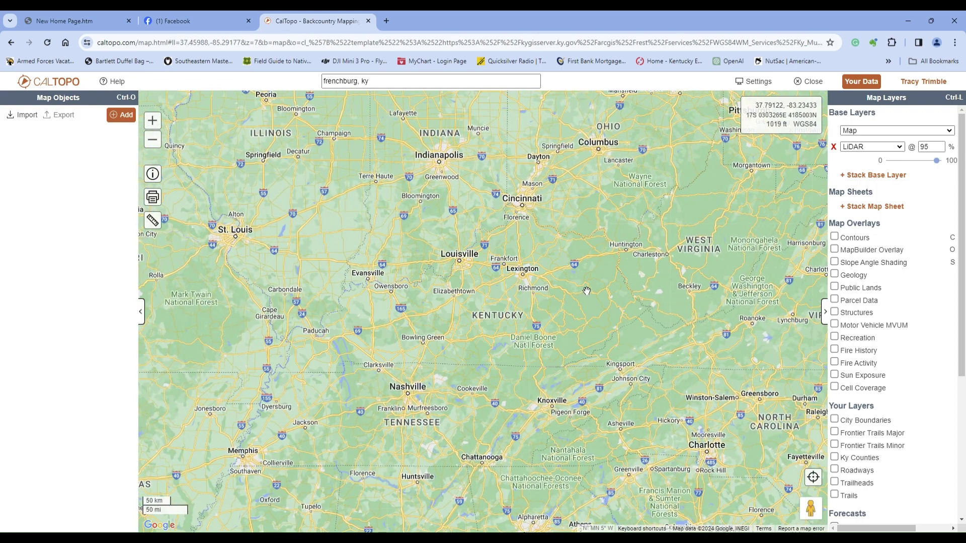
pyautogui.scroll(1, 572, 276)
pyautogui.scroll(4, 569, 296)
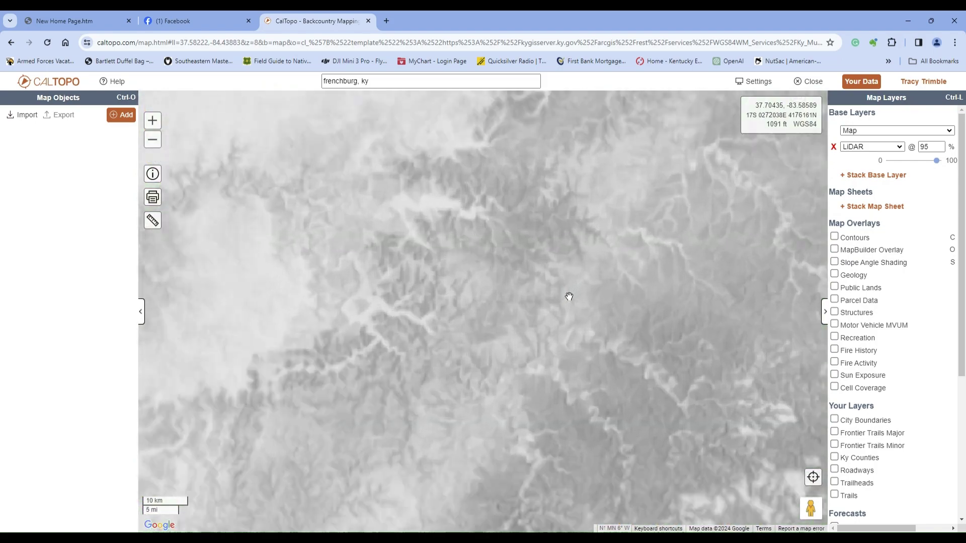
pyautogui.scroll(1, 555, 297)
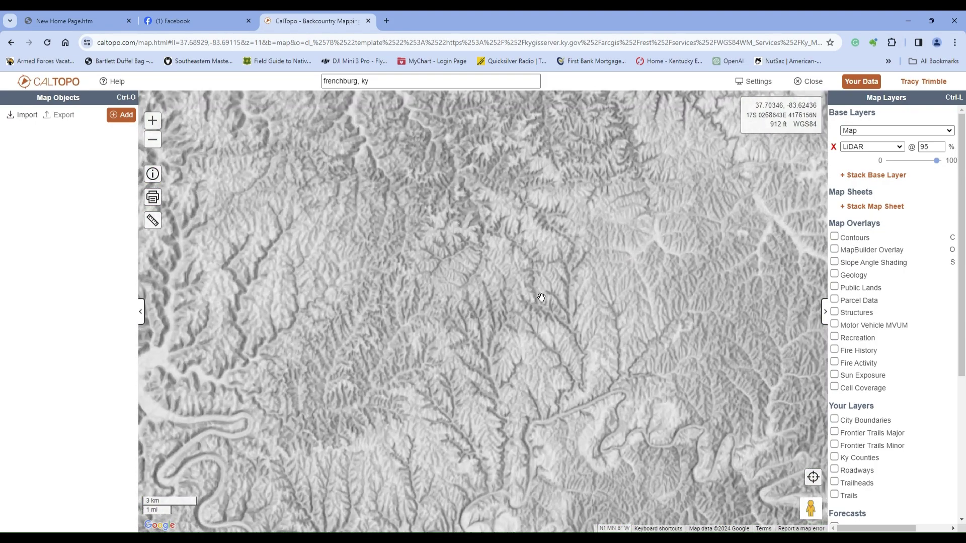
pyautogui.scroll(1, 538, 282)
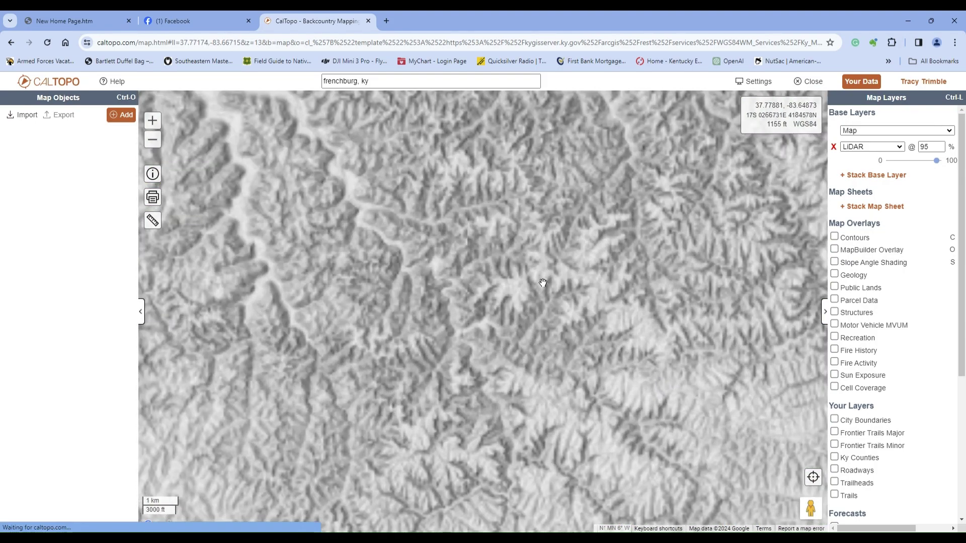
pyautogui.scroll(1, 510, 270)
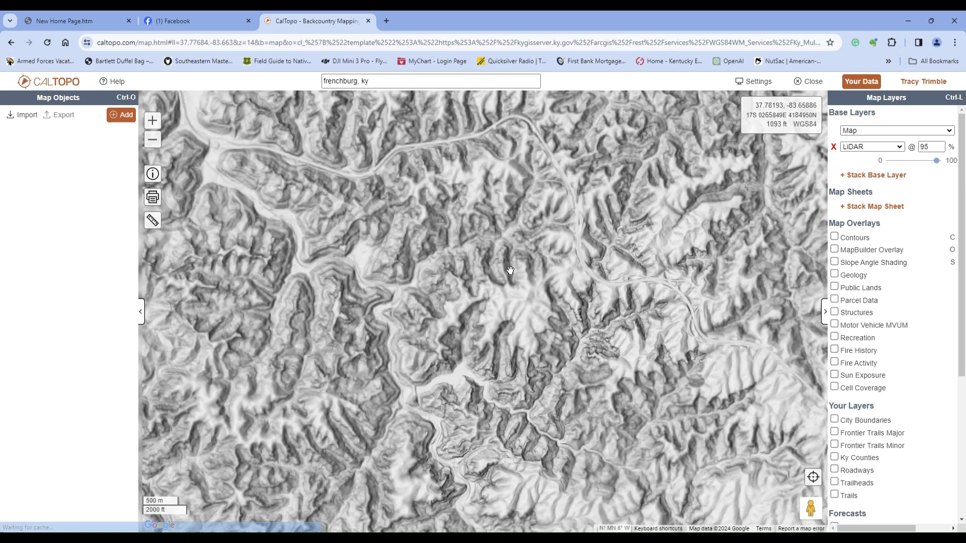
pyautogui.scroll(1, 510, 270)
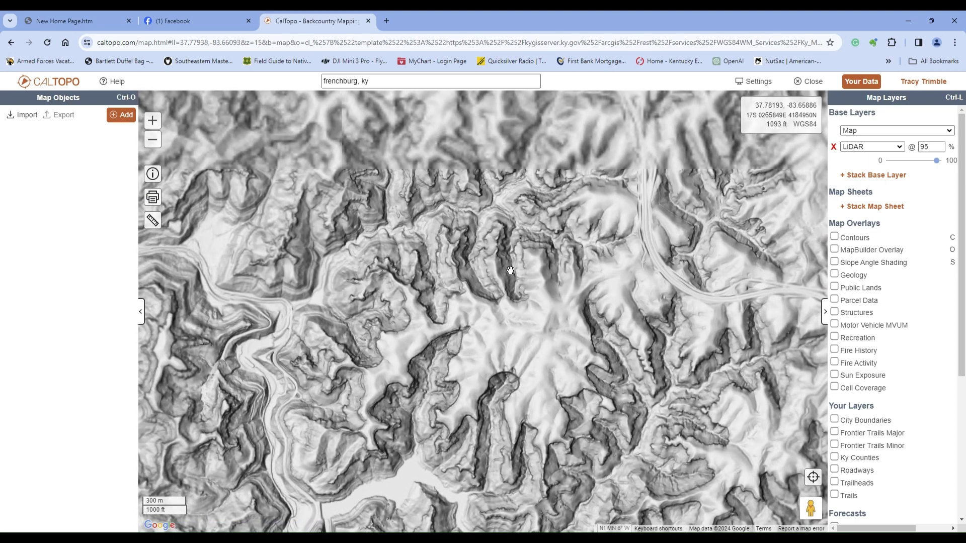
pyautogui.scroll(2, 510, 242)
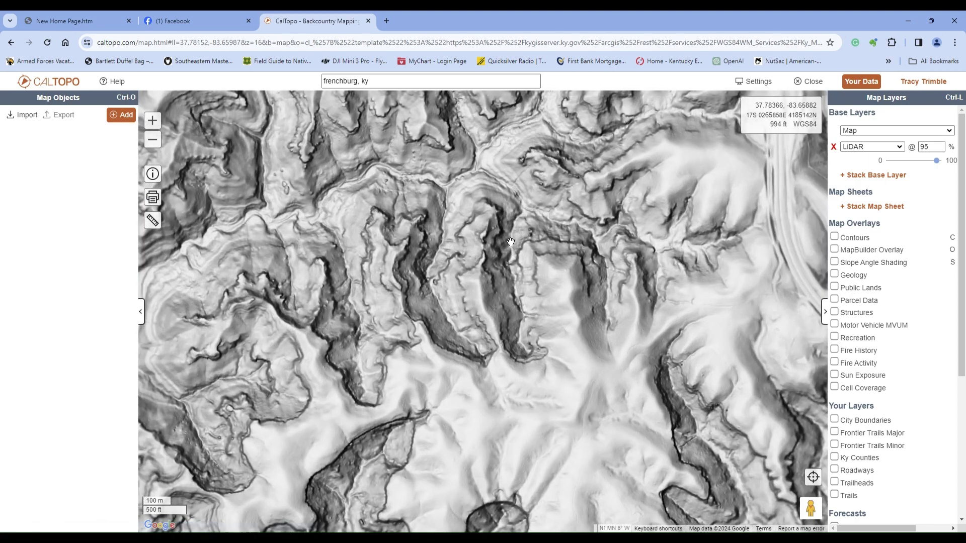
pyautogui.scroll(1, 511, 242)
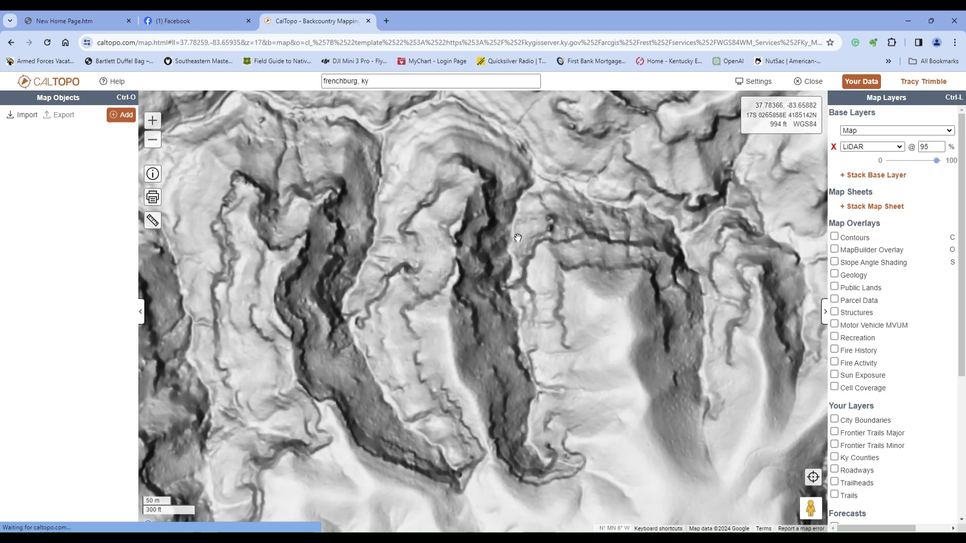